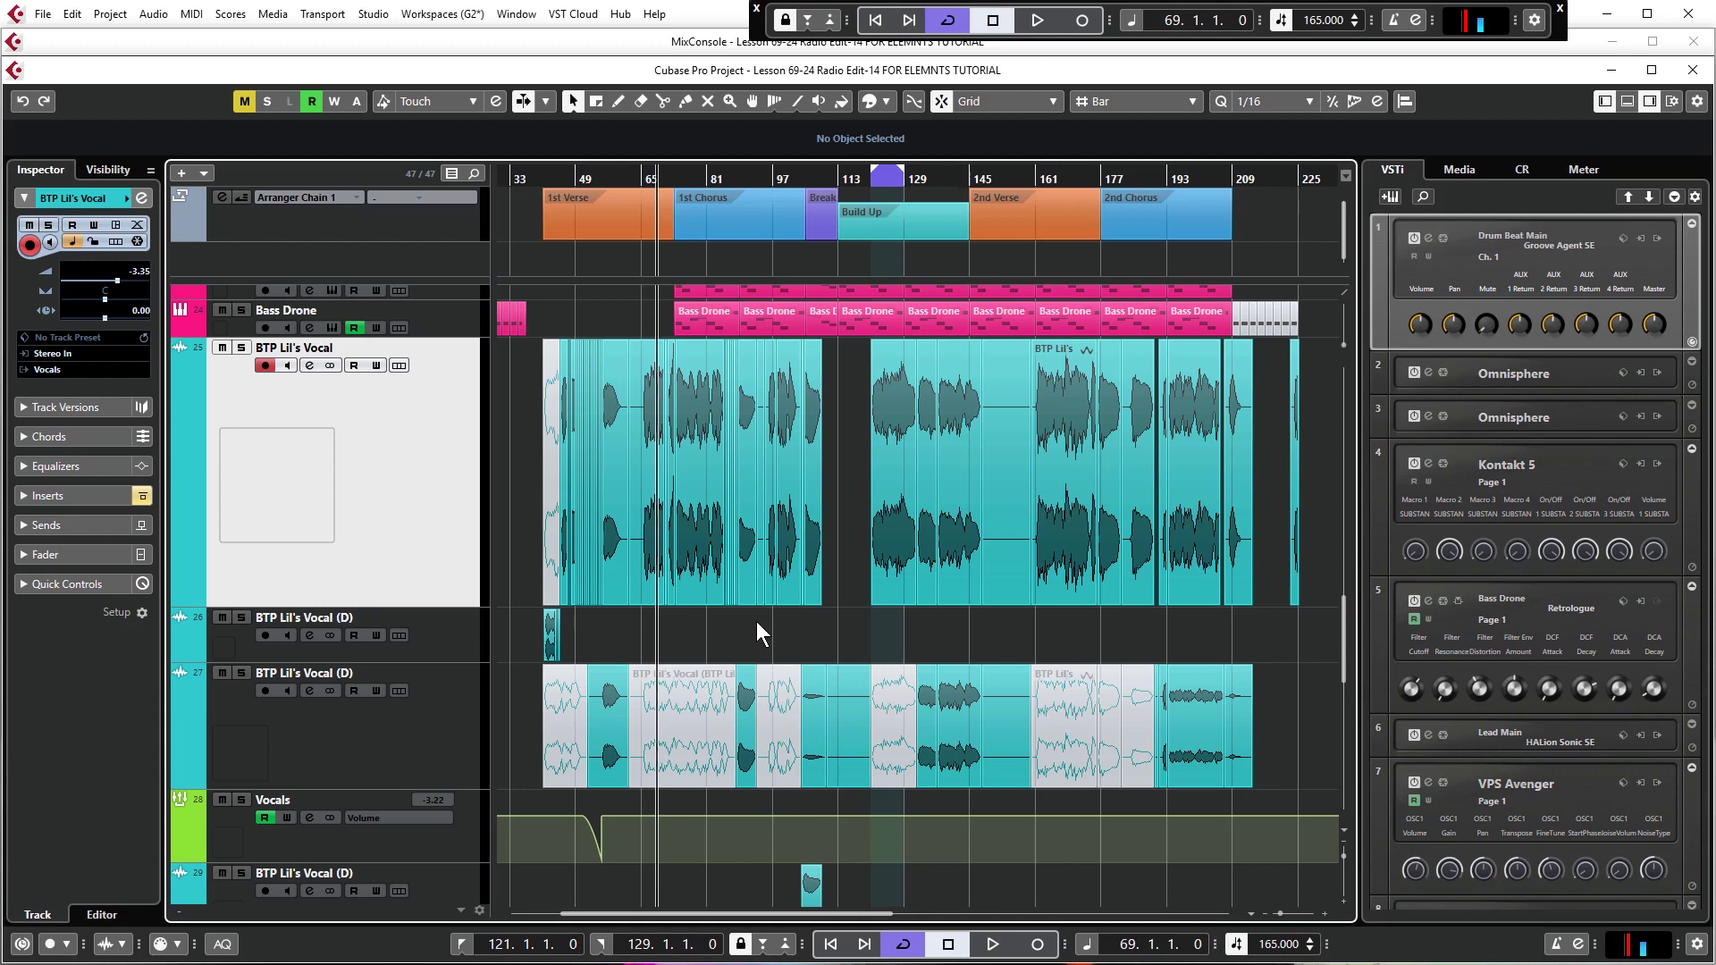
- Open the BTP Lil's Vocal event in the Sample Editor and zoom out to show more bars
{"action": "left_click", "coordinate": [705, 519]}
{"action": "double_click", "coordinate": [705, 518]}
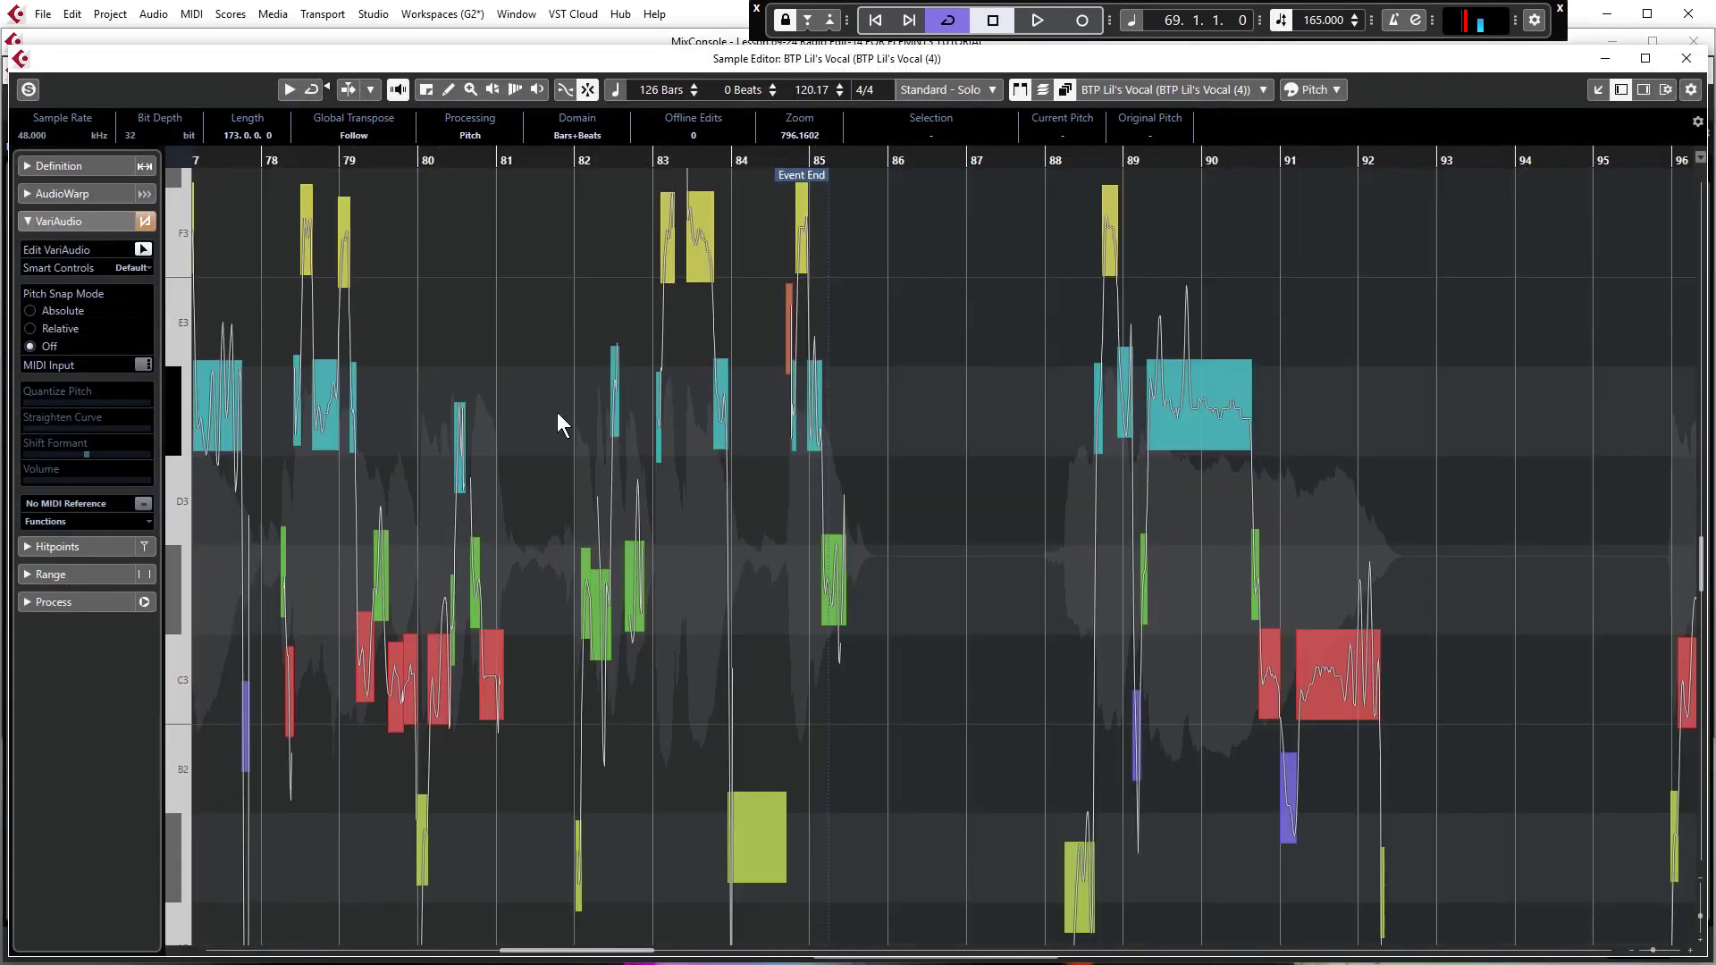
{"action": "key", "text": "g"}
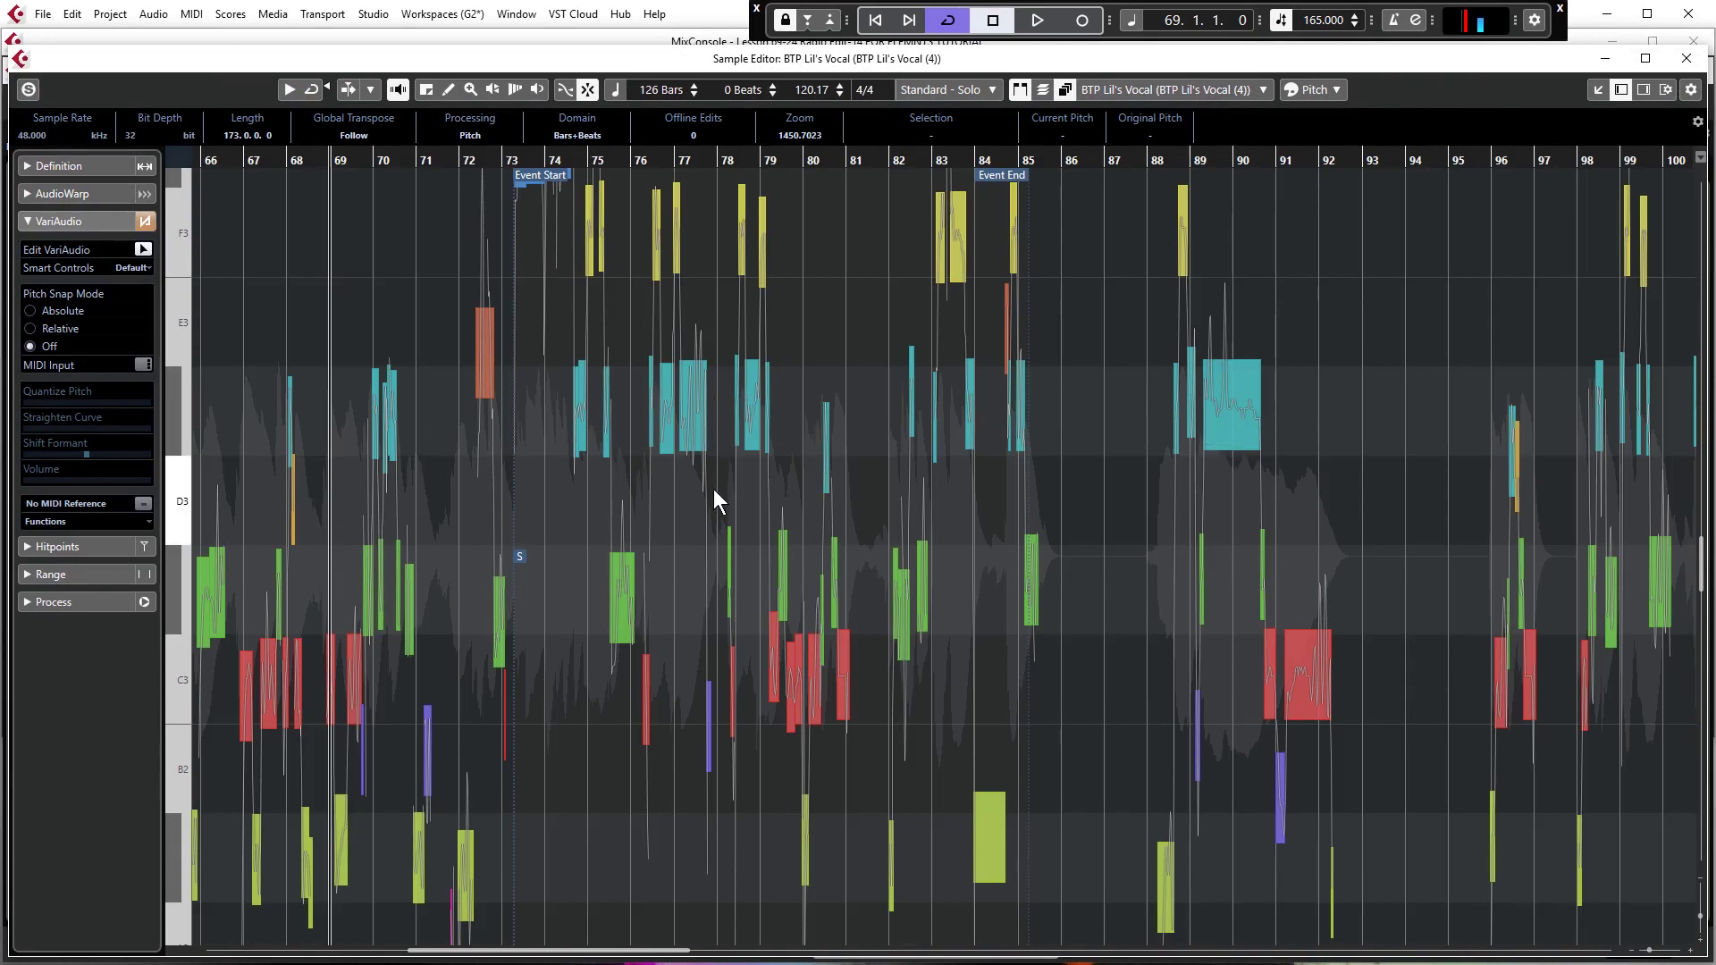
{"action": "scroll", "coordinate": [791, 474], "scroll_direction": "up", "scroll_amount": 5}
- Select the D#3 segment and the pitch segments around bars 78–80, then close the editor
{"action": "left_click", "coordinate": [666, 420]}
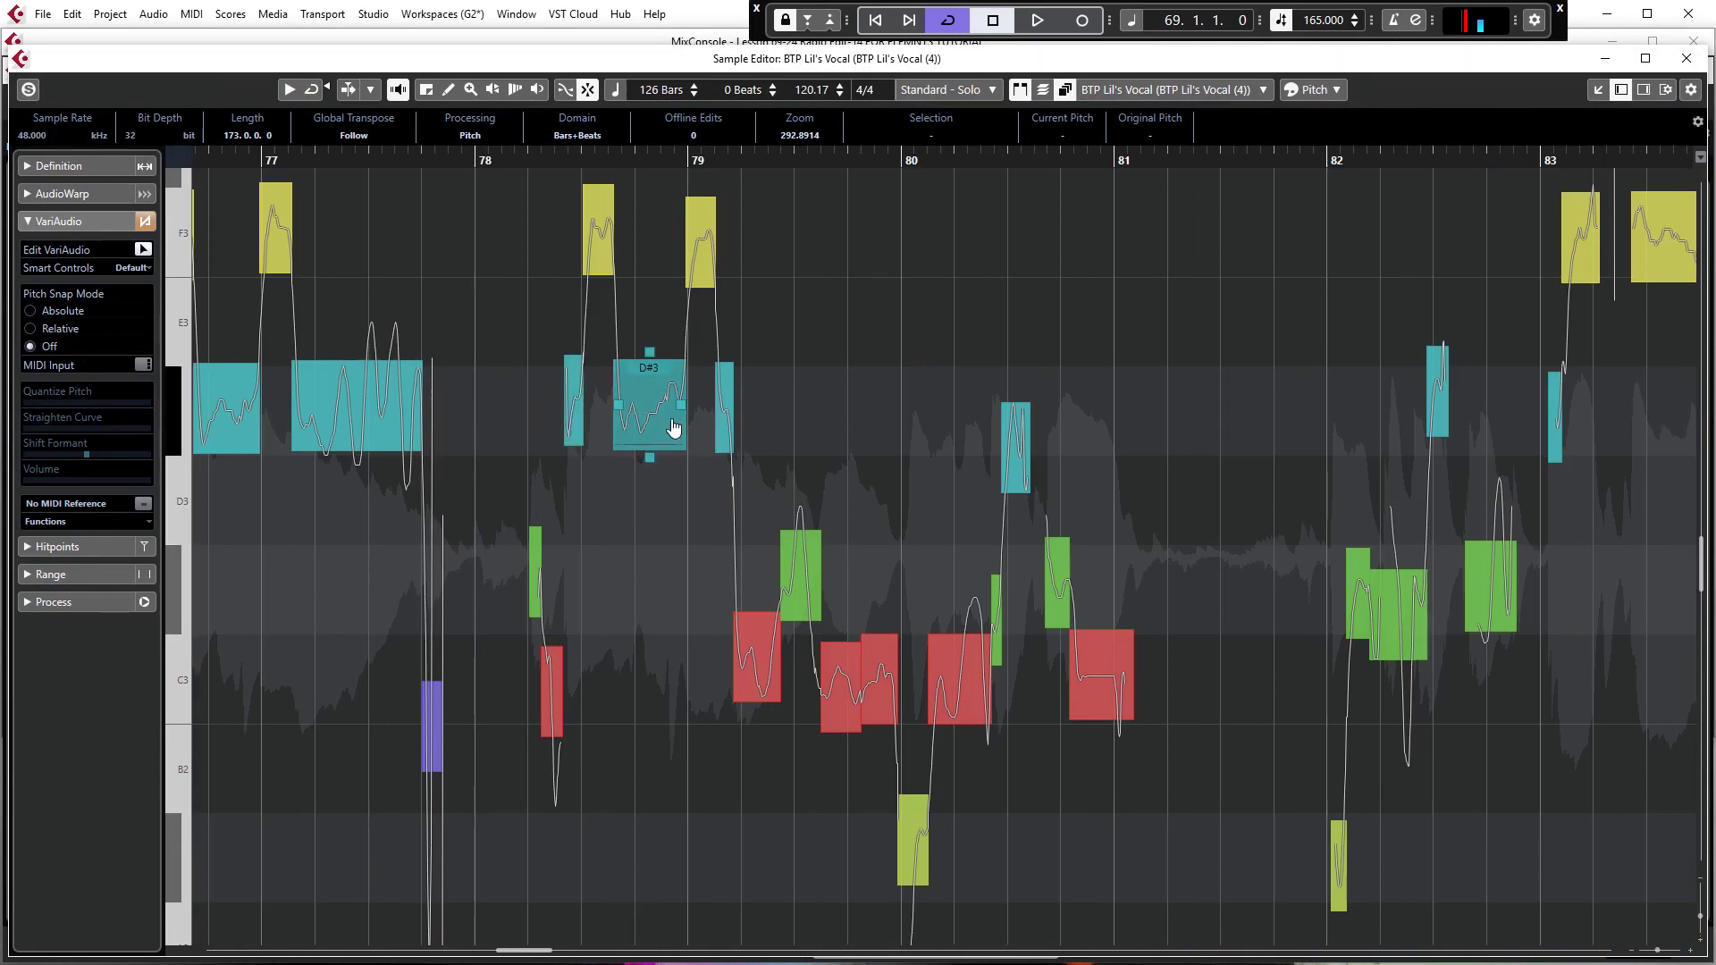
{"action": "left_click", "coordinate": [652, 412]}
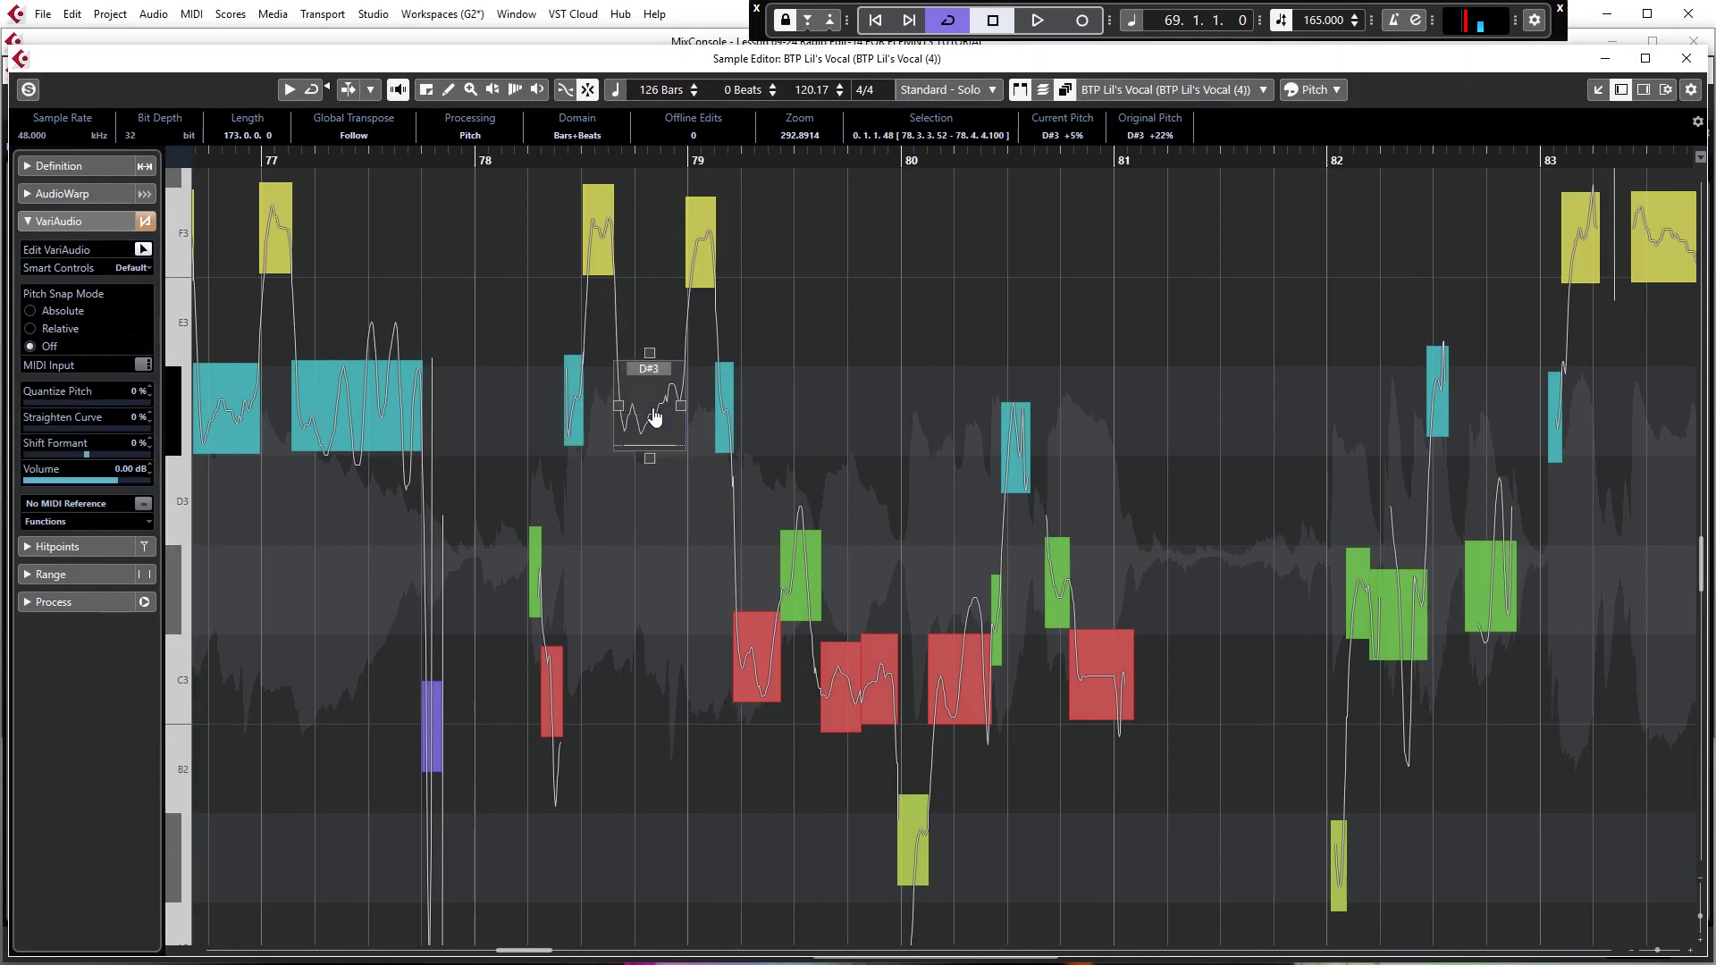
{"action": "mouse_move", "coordinate": [702, 254]}
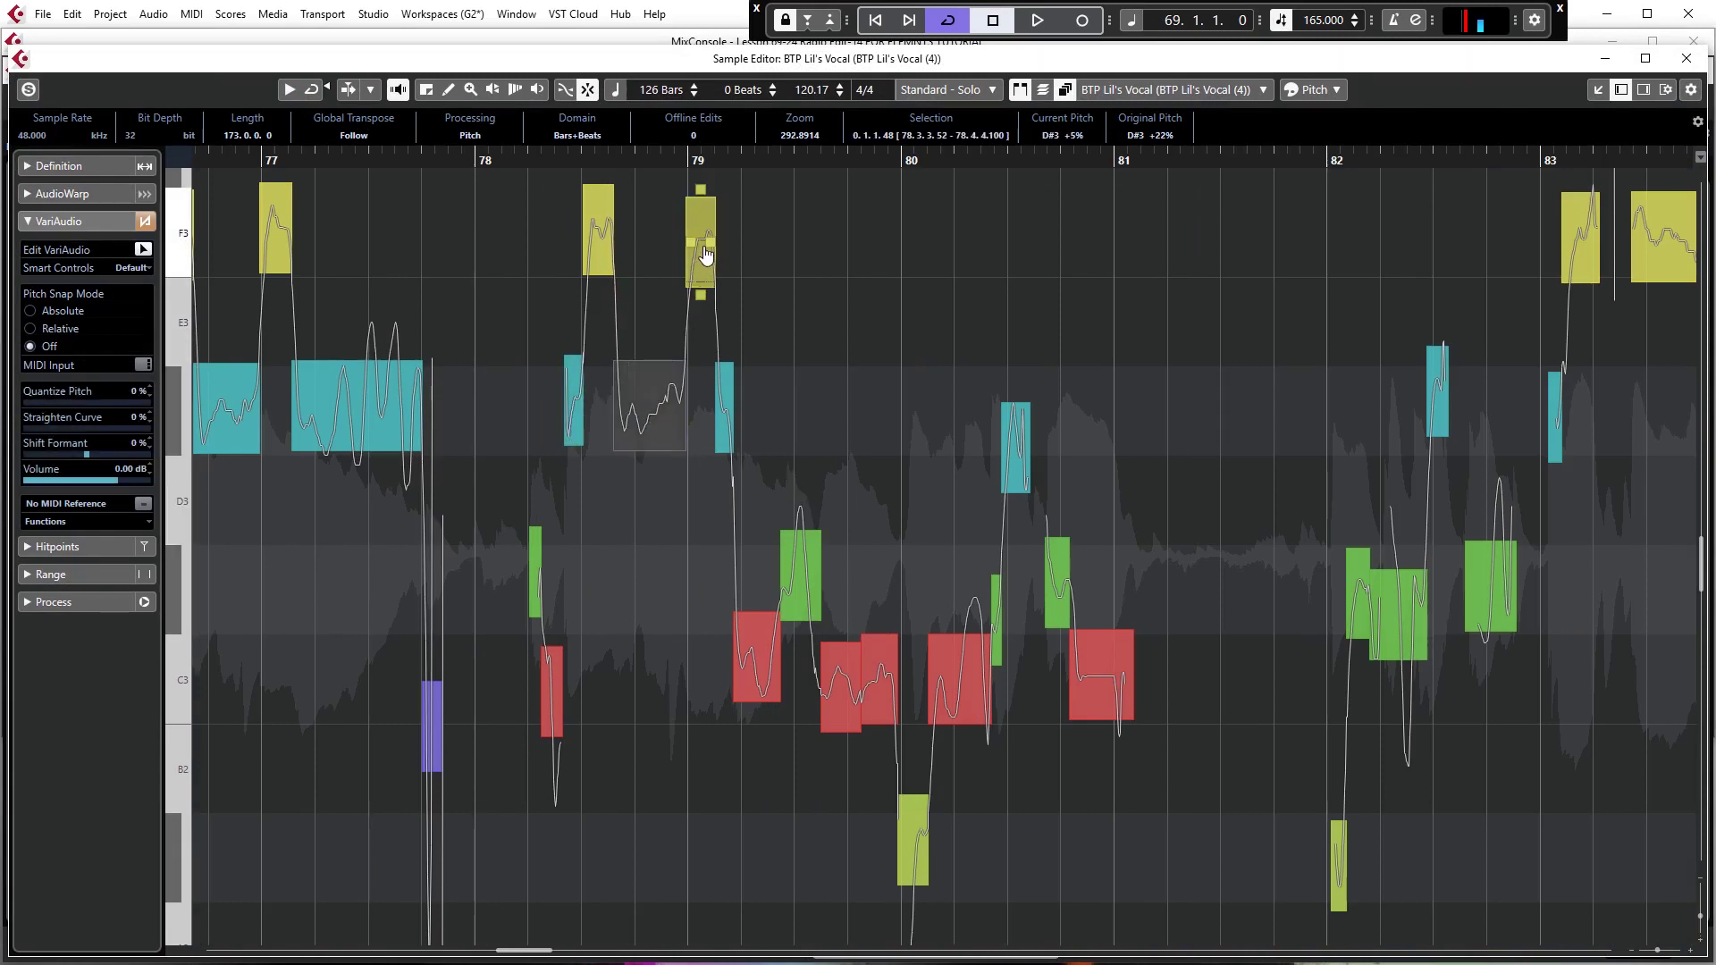
{"action": "left_click_drag", "start_coordinate": [429, 220], "coordinate": [960, 676]}
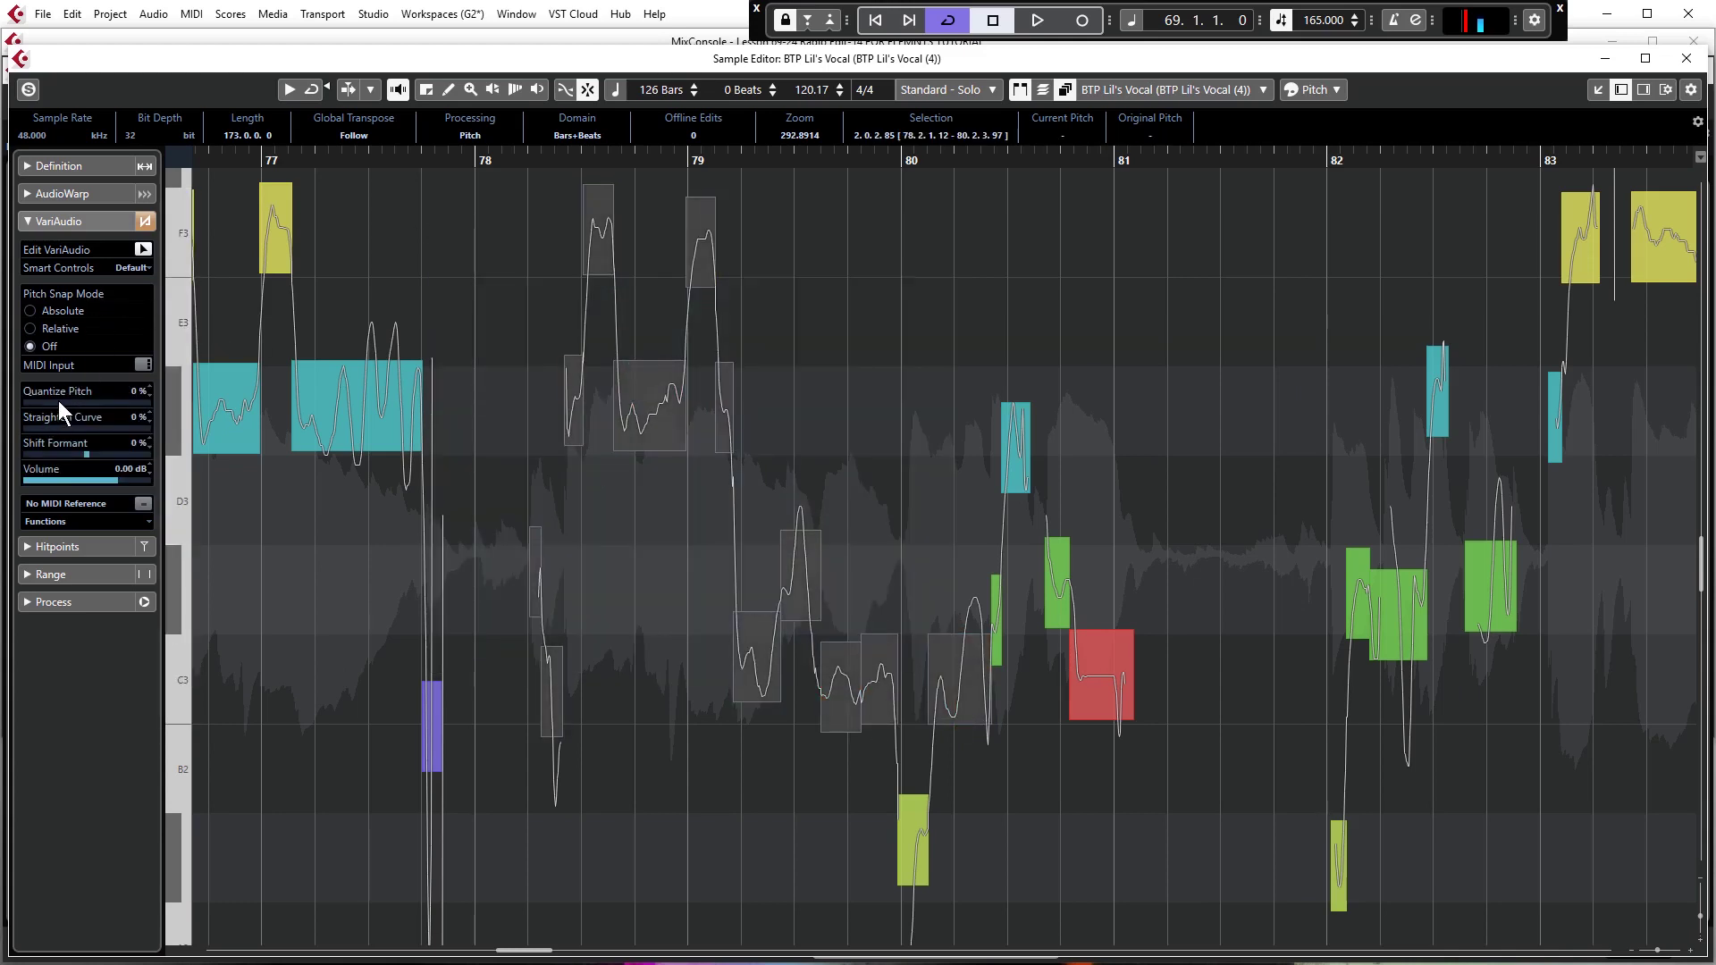
{"action": "key", "text": "ctrl+w"}
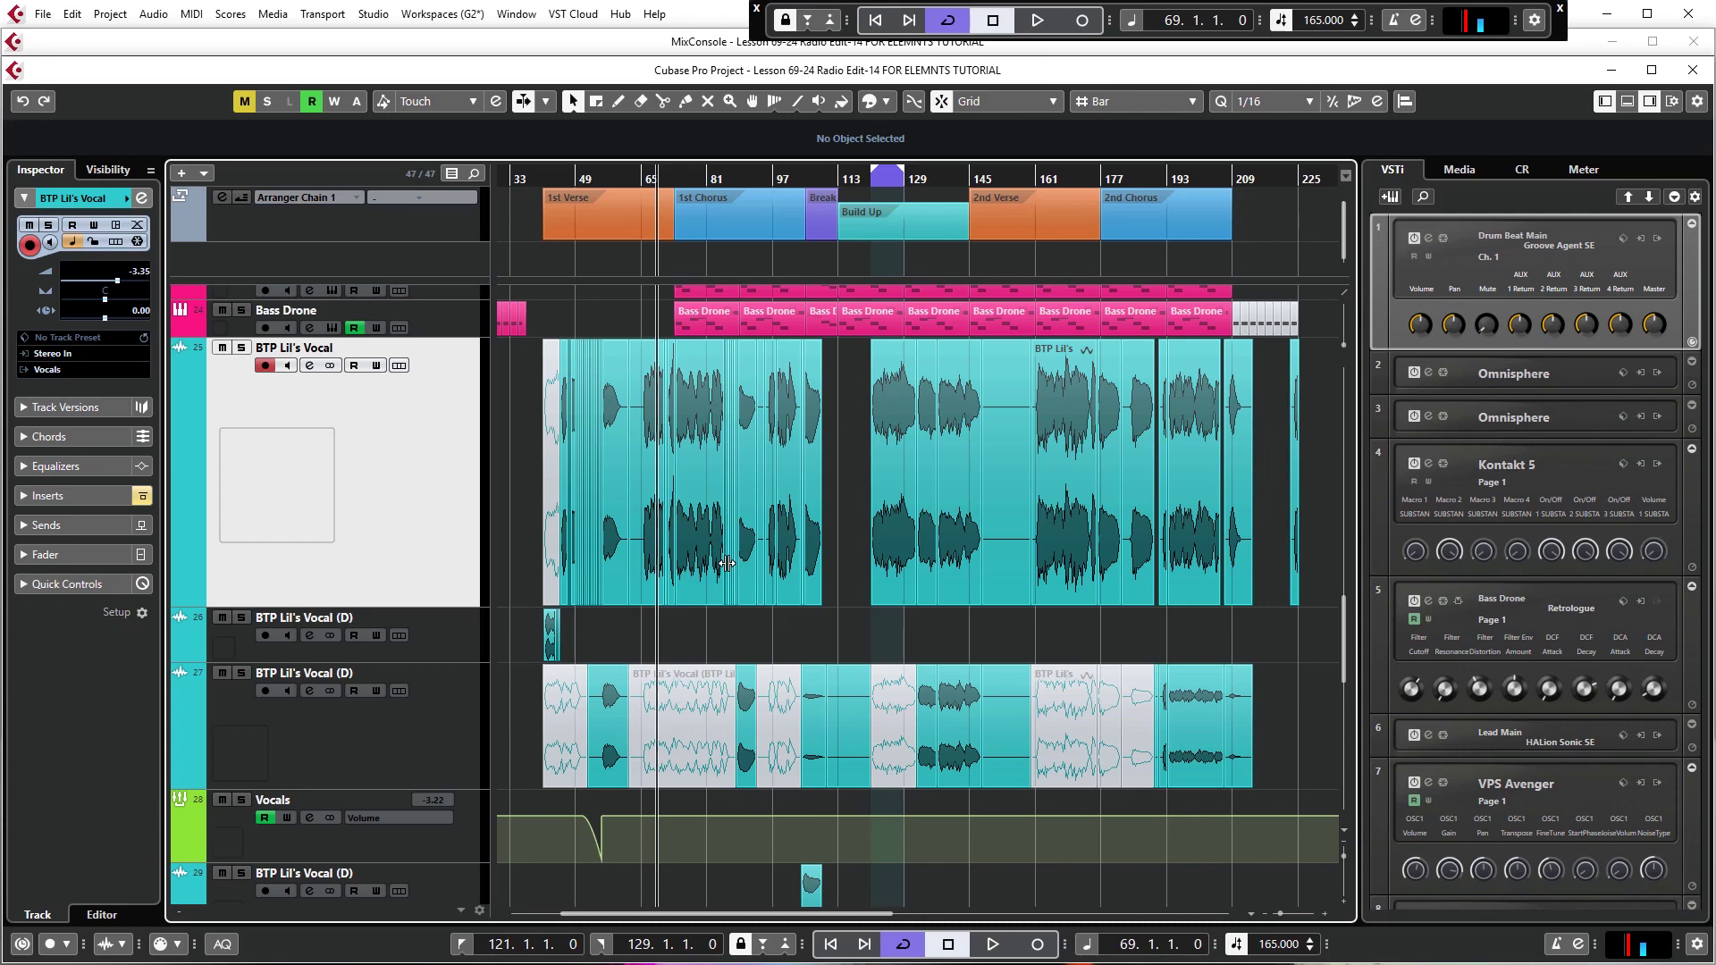
- Reopen the vocal event's pitch editor and close it again
{"action": "double_click", "coordinate": [699, 481]}
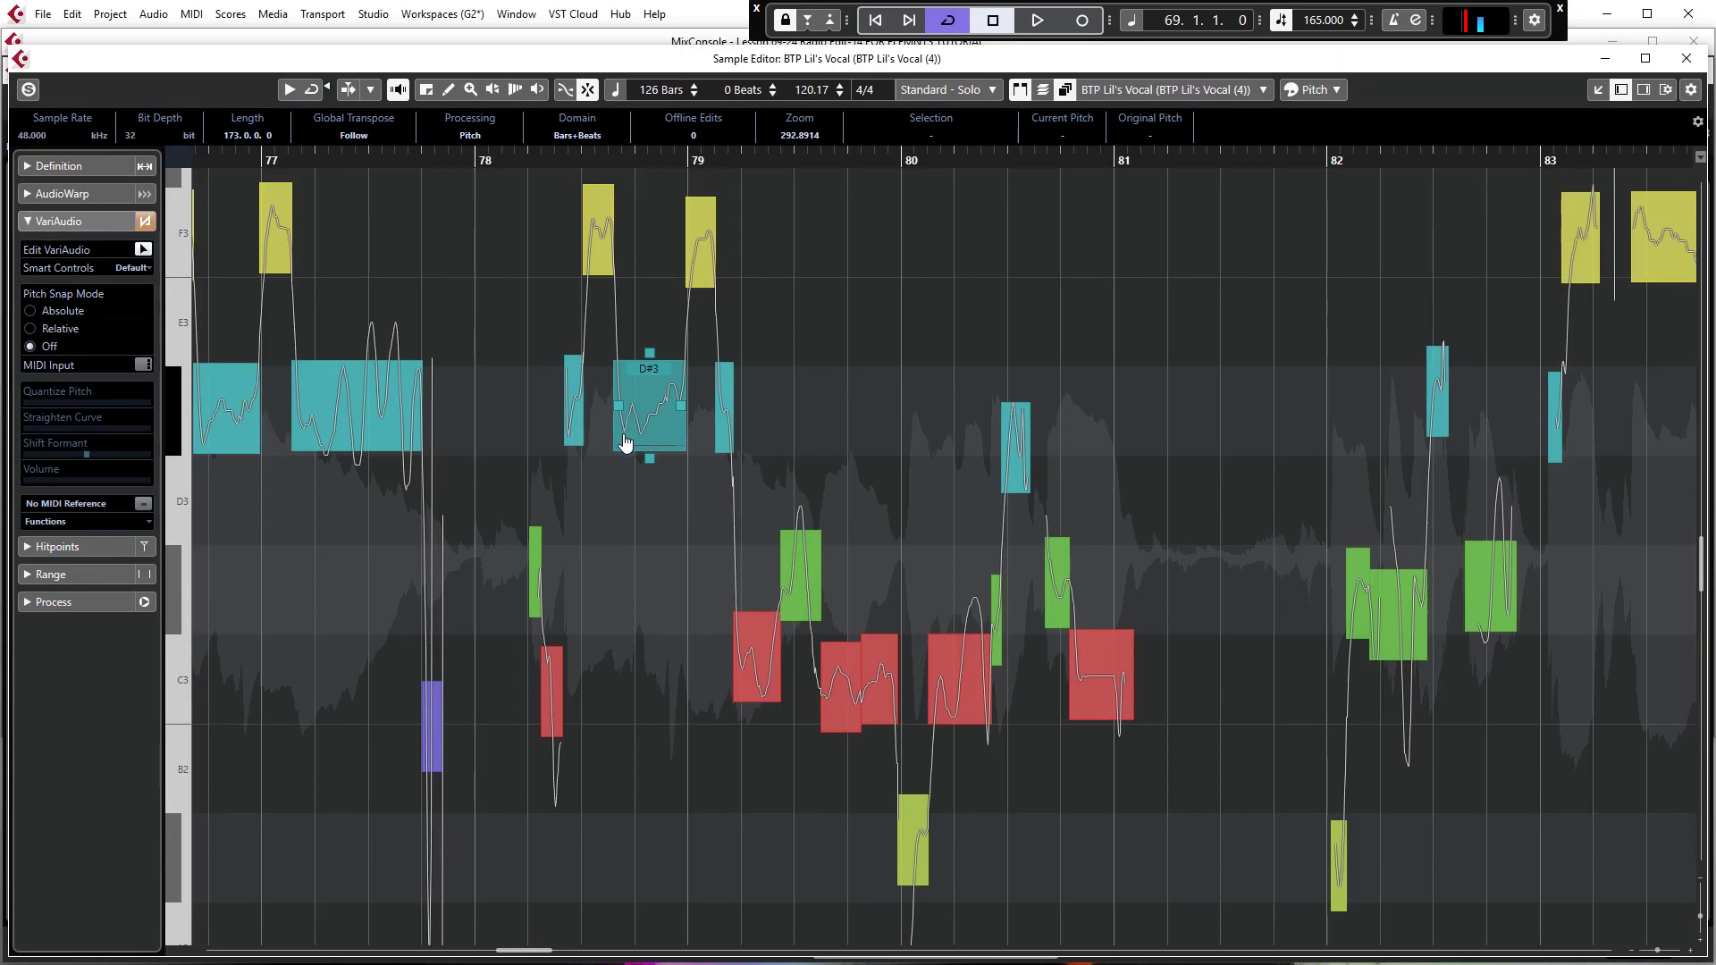
{"action": "key", "text": "ctrl+w"}
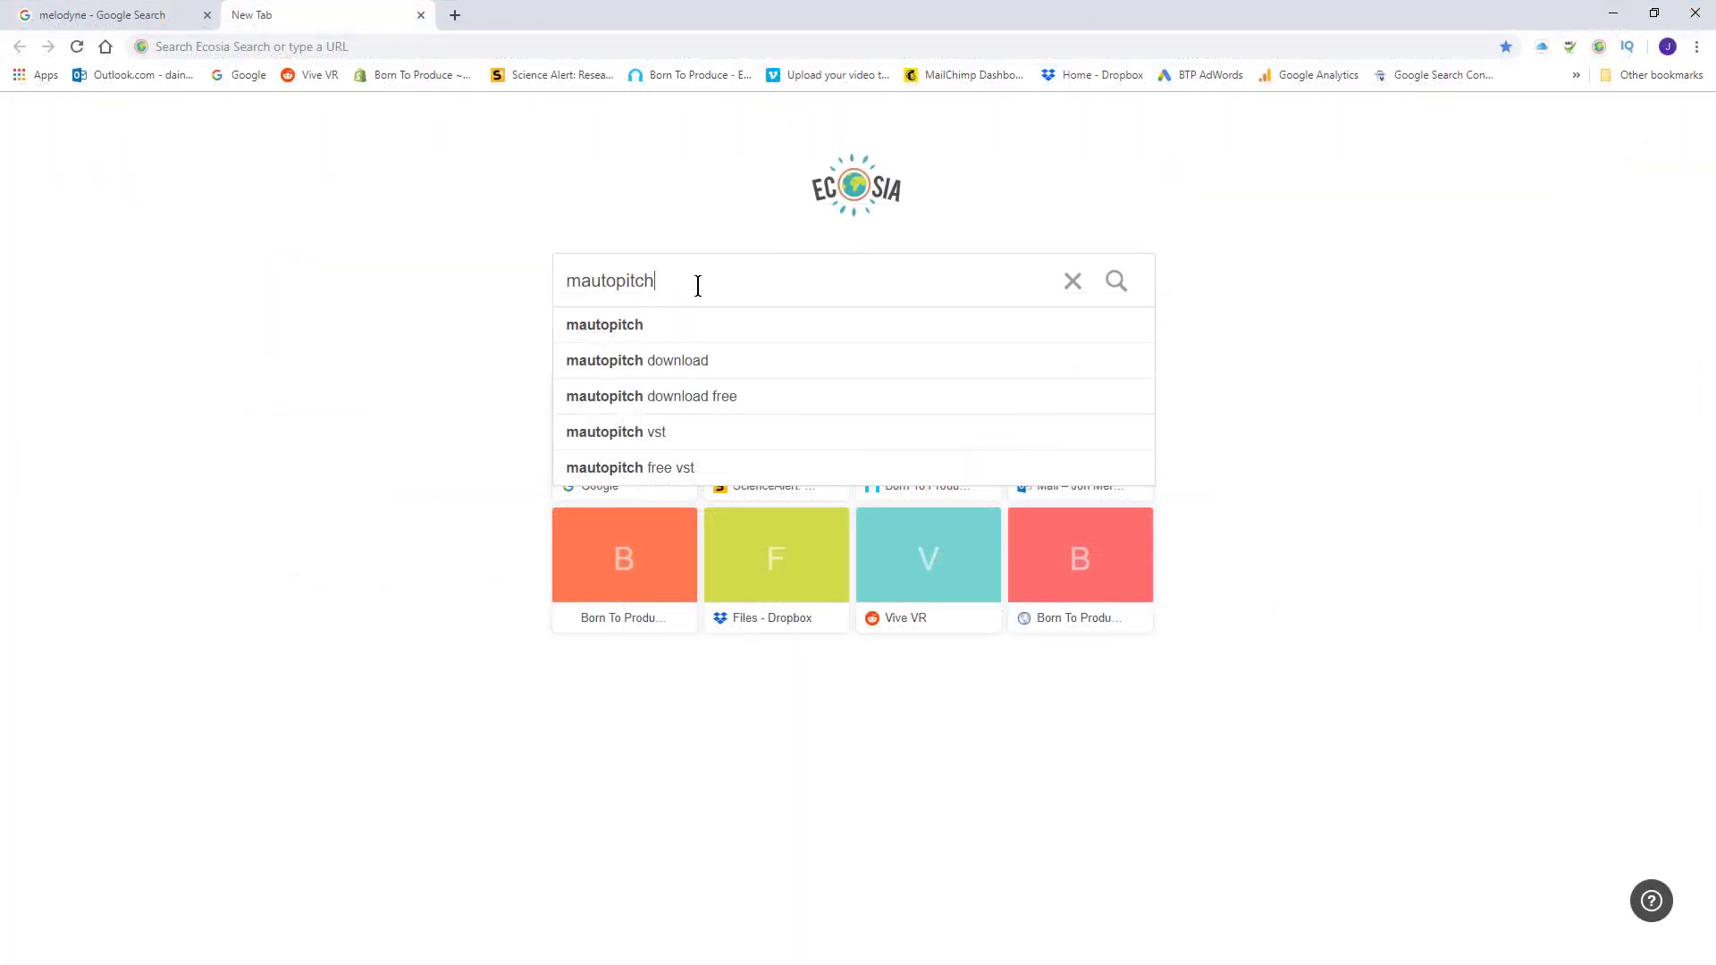
- Search Ecosia for mautopitch and follow MeldaProduction's MFreeFXBundle link to the installer download page
{"action": "key", "text": "Return"}
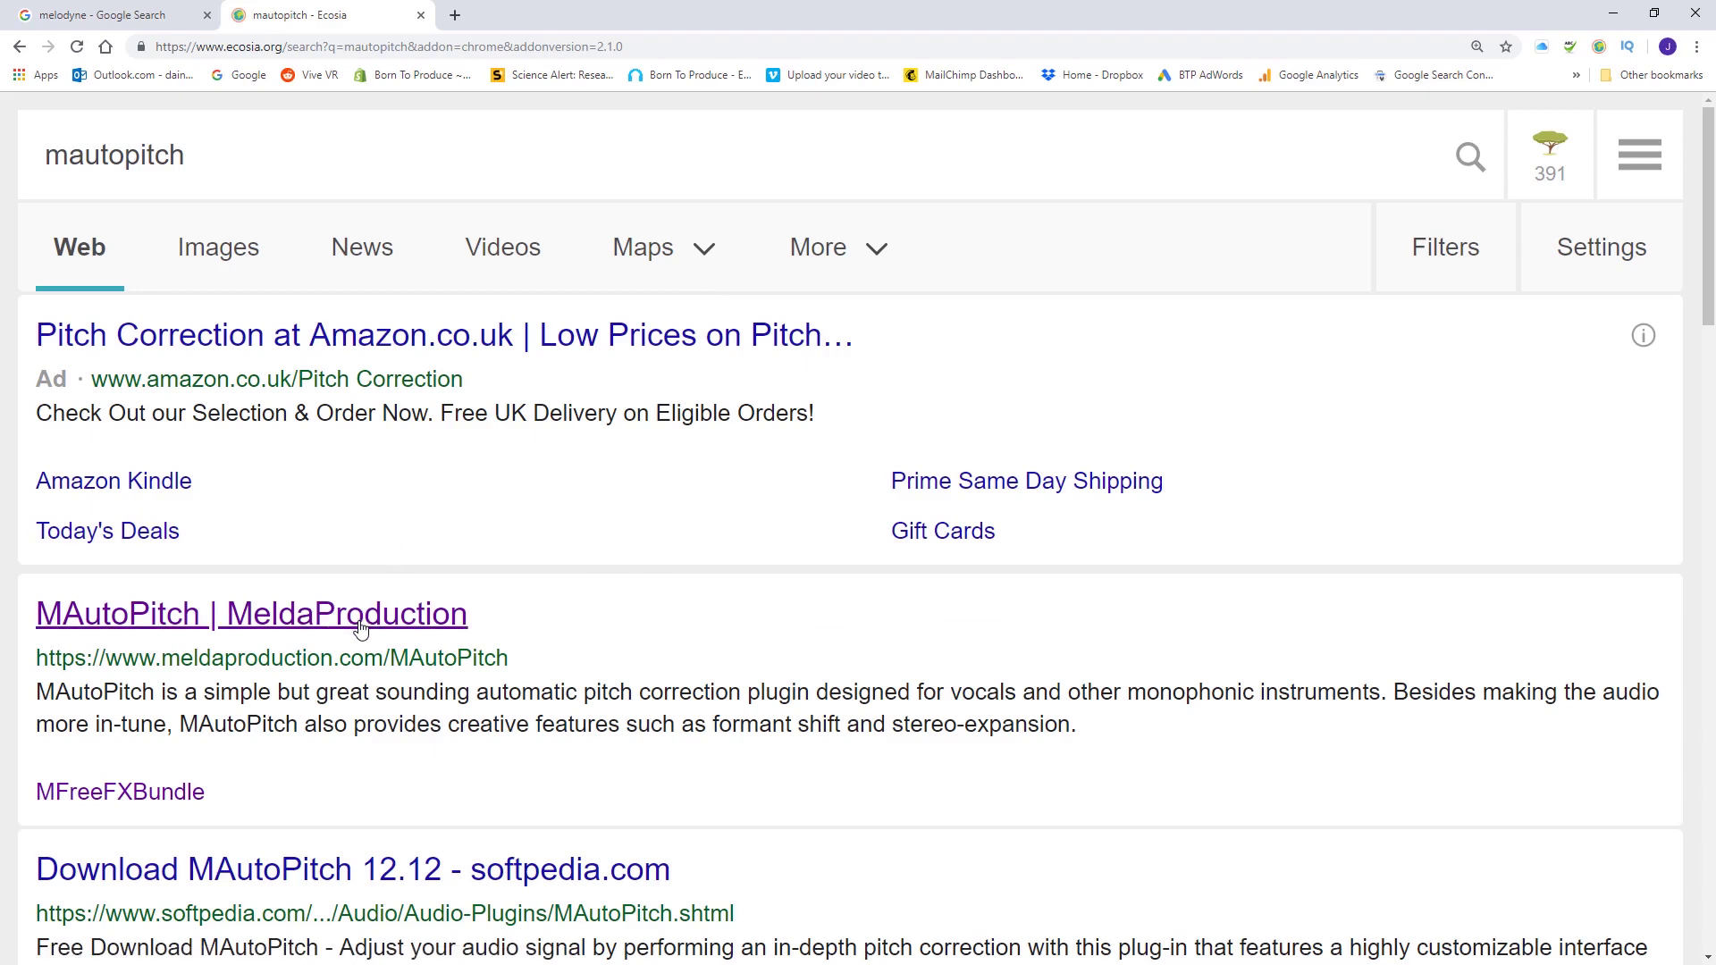
{"action": "left_click", "coordinate": [187, 623]}
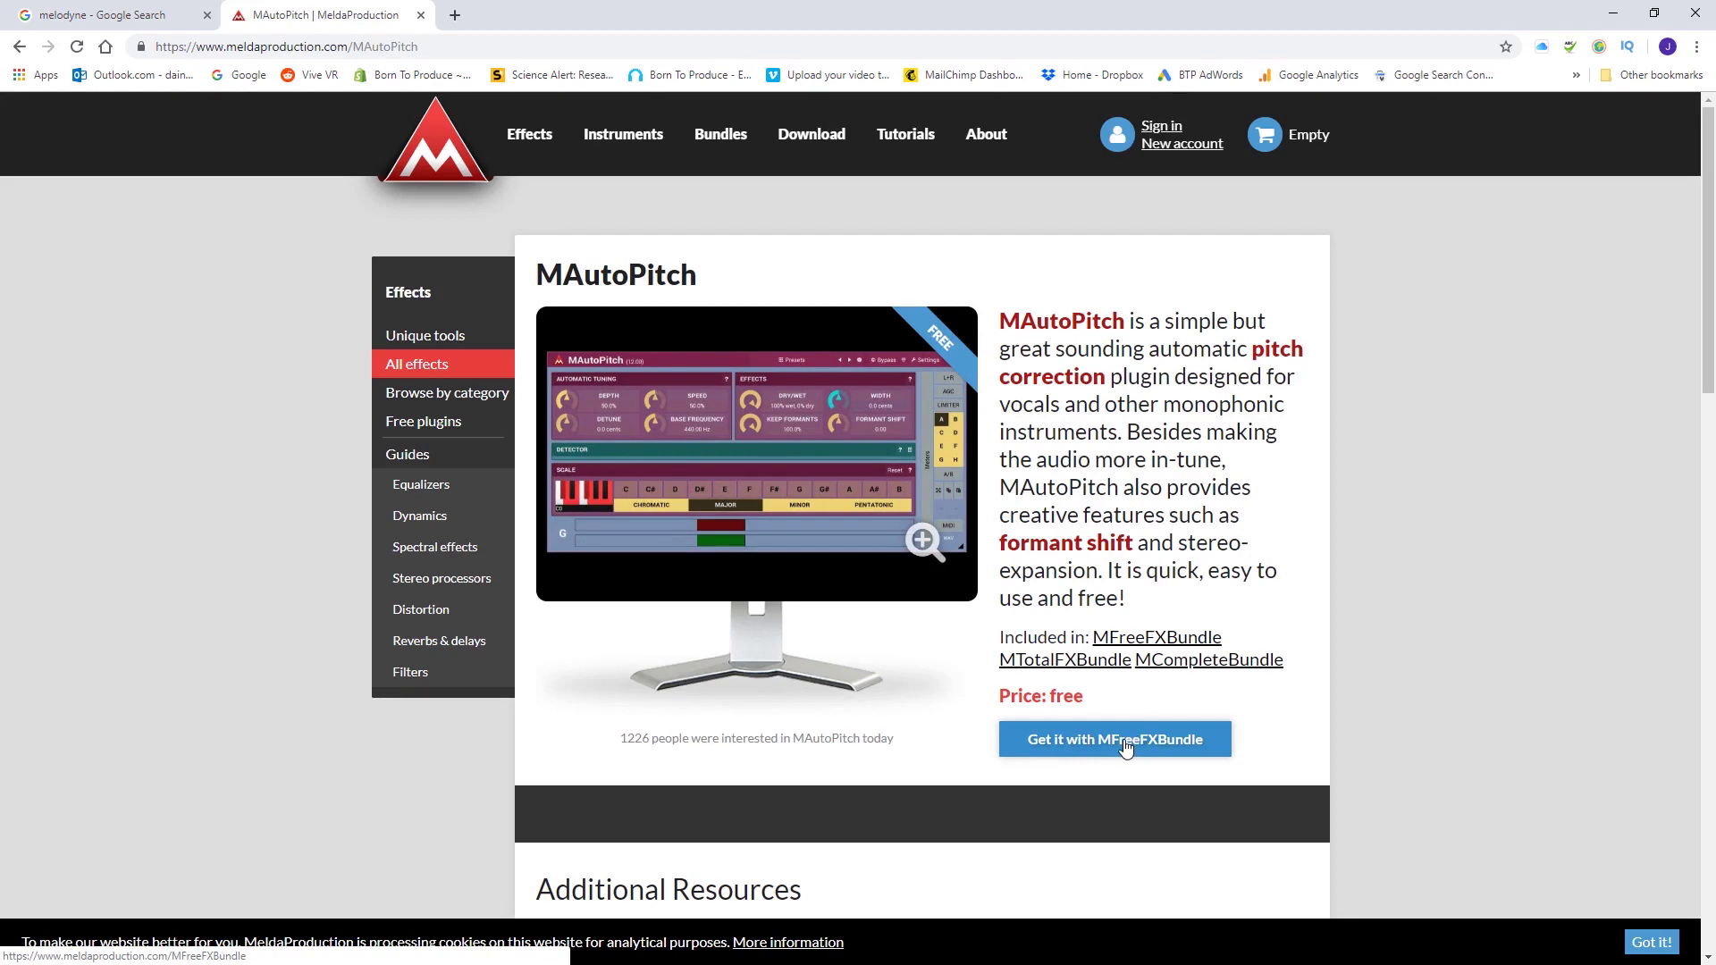
{"action": "left_click", "coordinate": [1135, 743]}
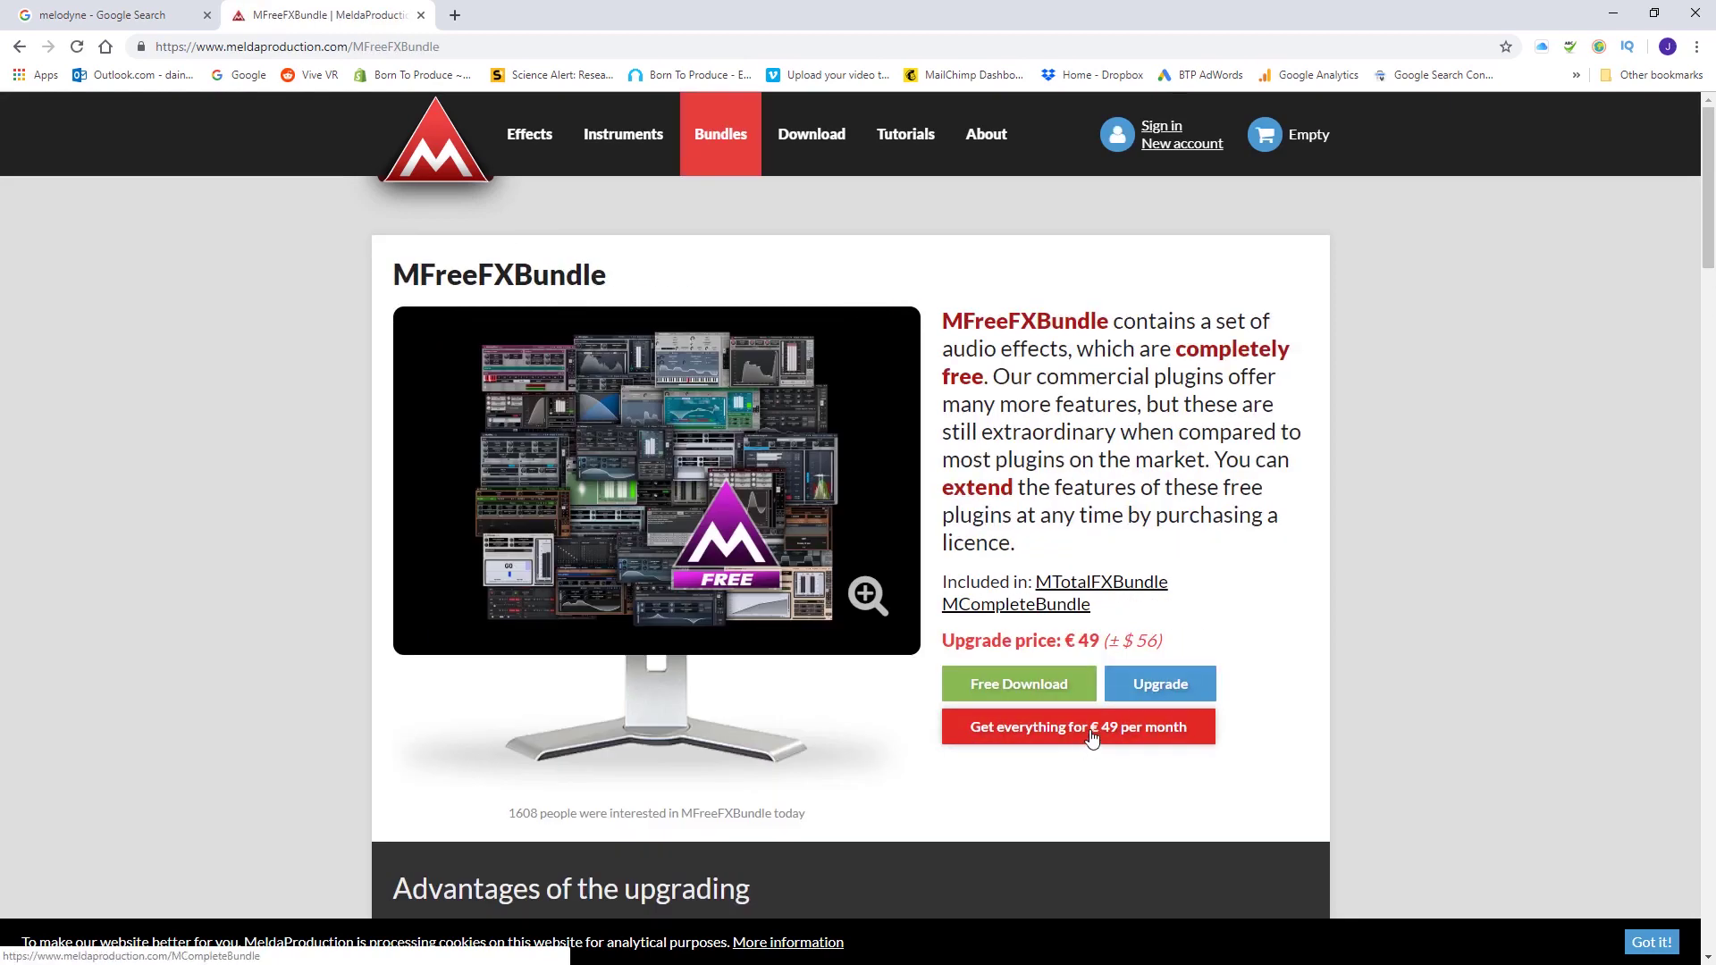
{"action": "left_click", "coordinate": [1098, 727]}
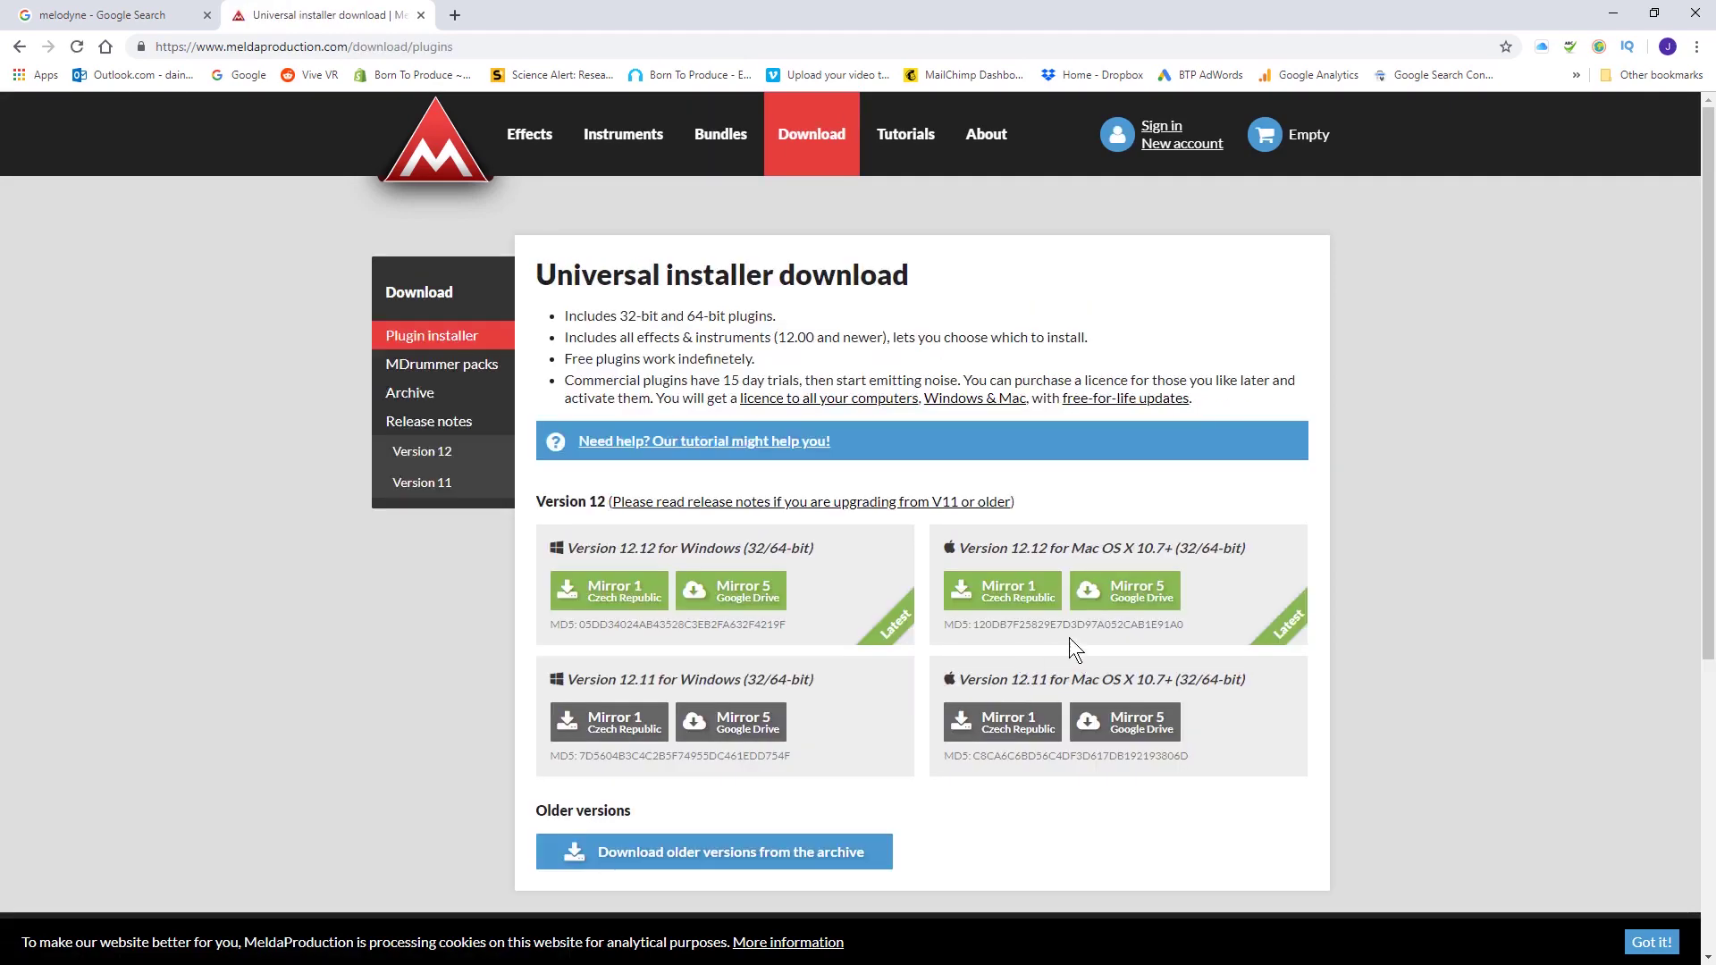
- Download the Windows 12.12 installer from Mirror 1, pass the reCAPTCHA, and launch it
{"action": "left_click", "coordinate": [631, 597]}
{"action": "left_click", "coordinate": [738, 554]}
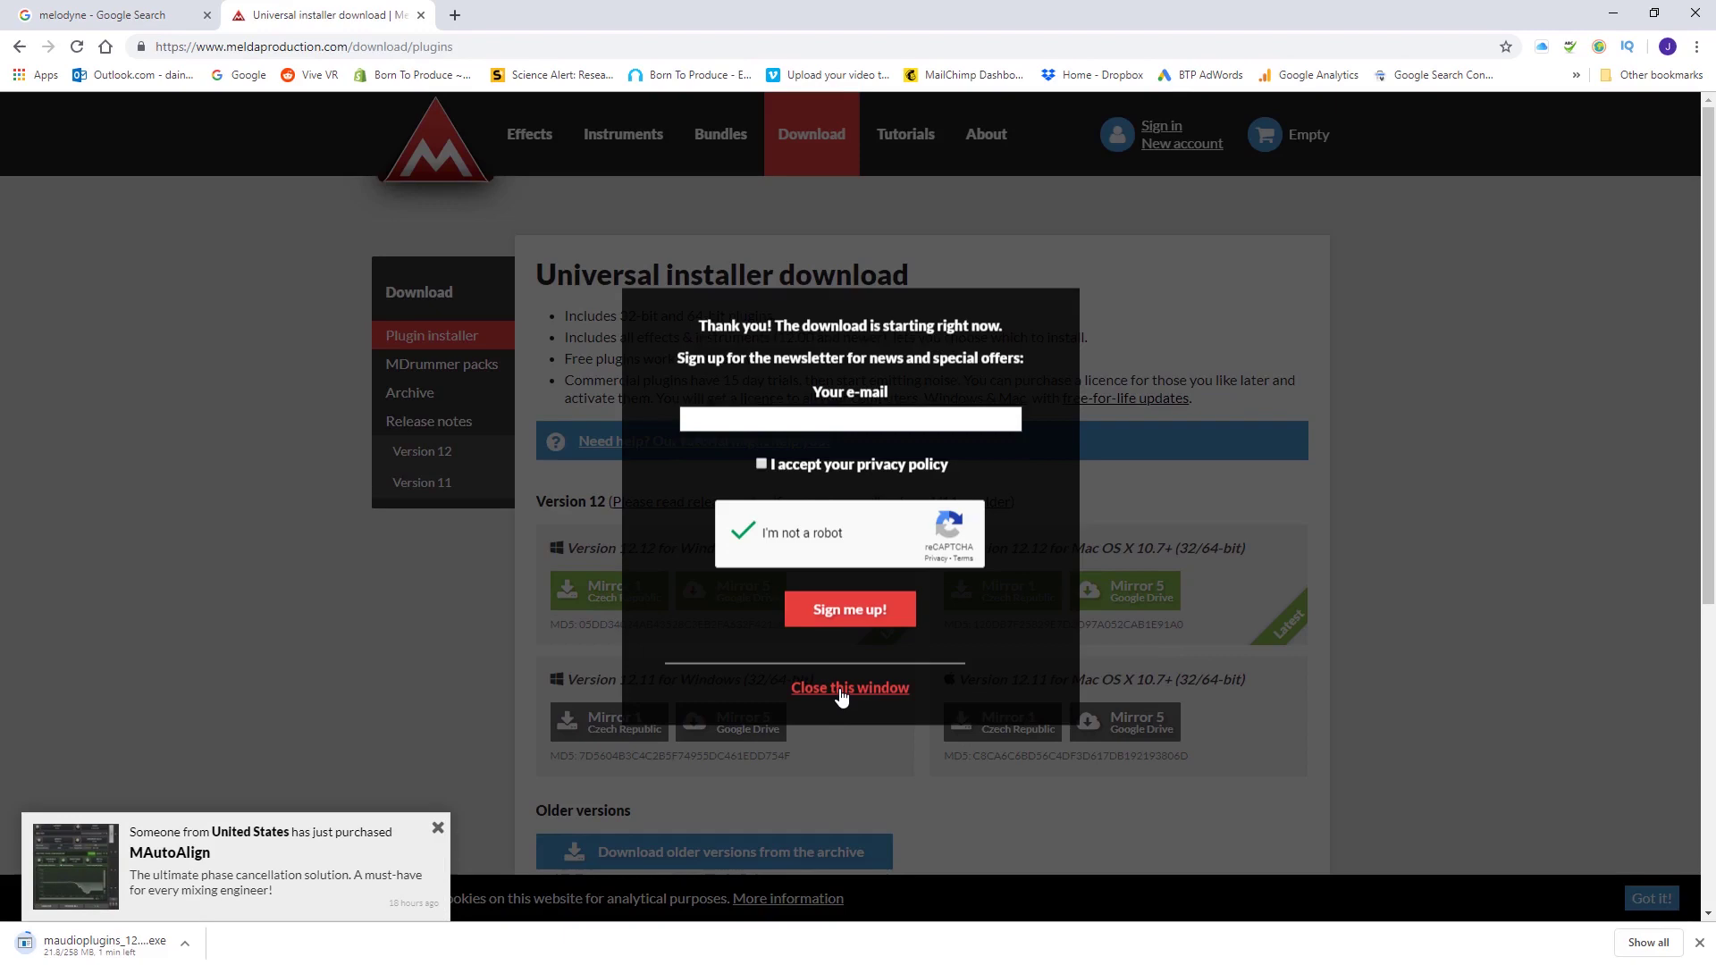
{"action": "left_click", "coordinate": [839, 694]}
{"action": "left_click", "coordinate": [100, 951]}
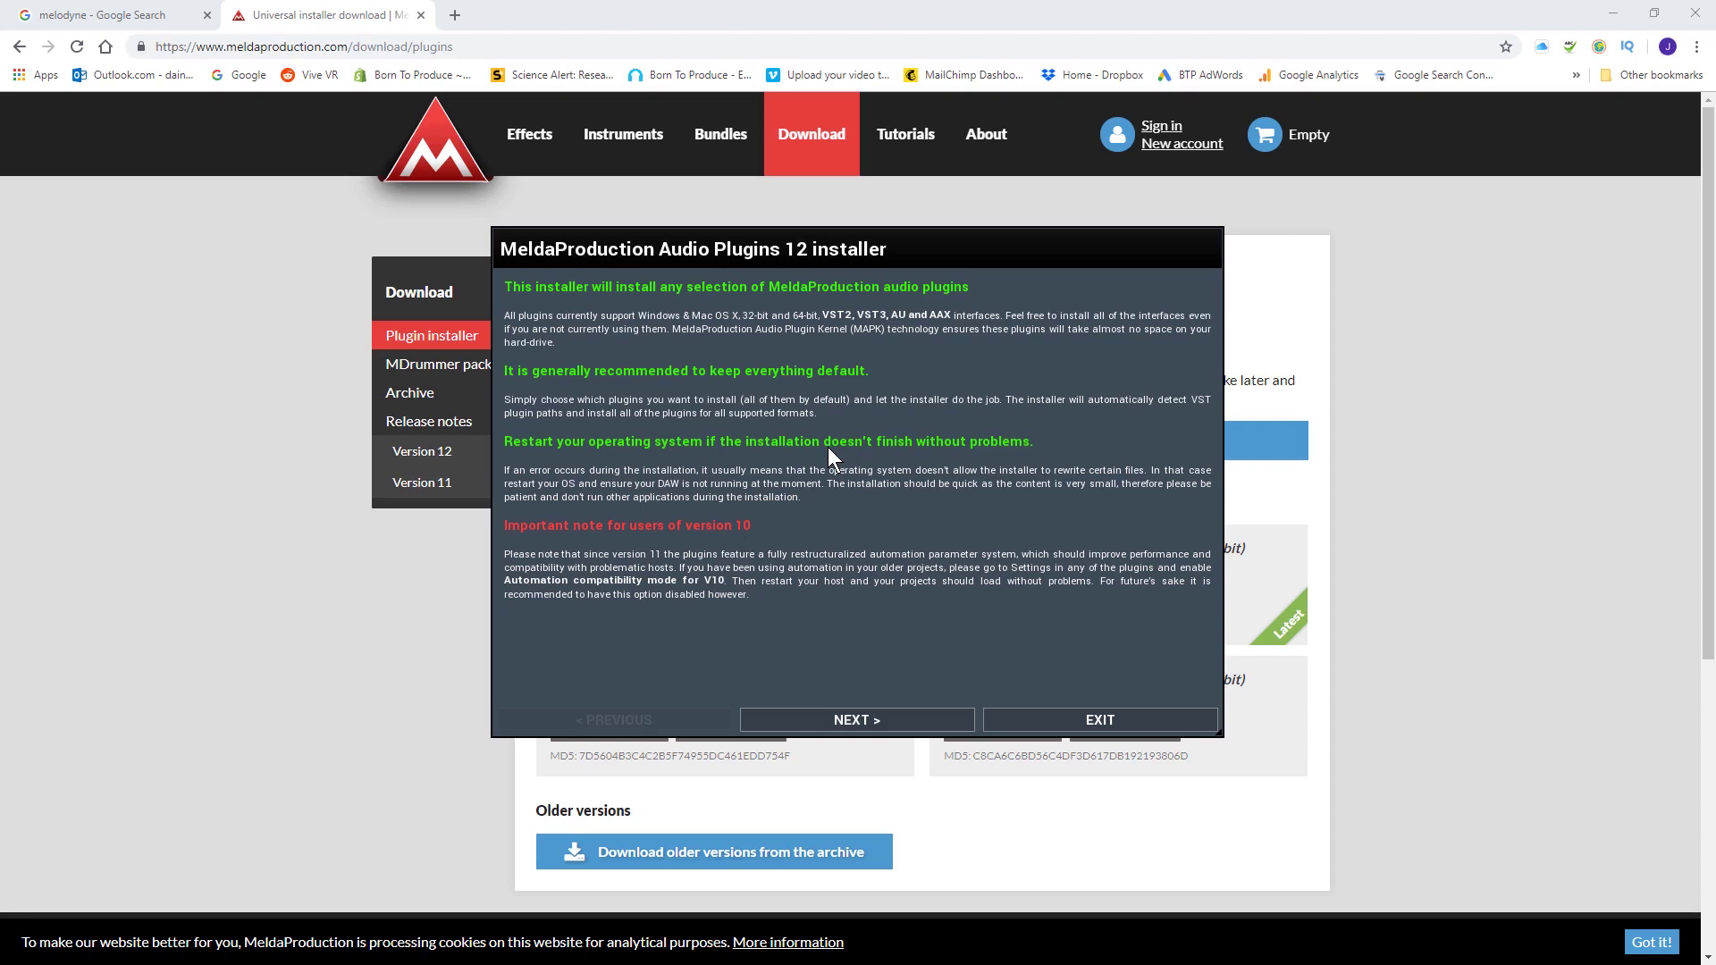
- Accept the licence and limit the install to VST3 by excluding VST and AAX
{"action": "left_click", "coordinate": [856, 719]}
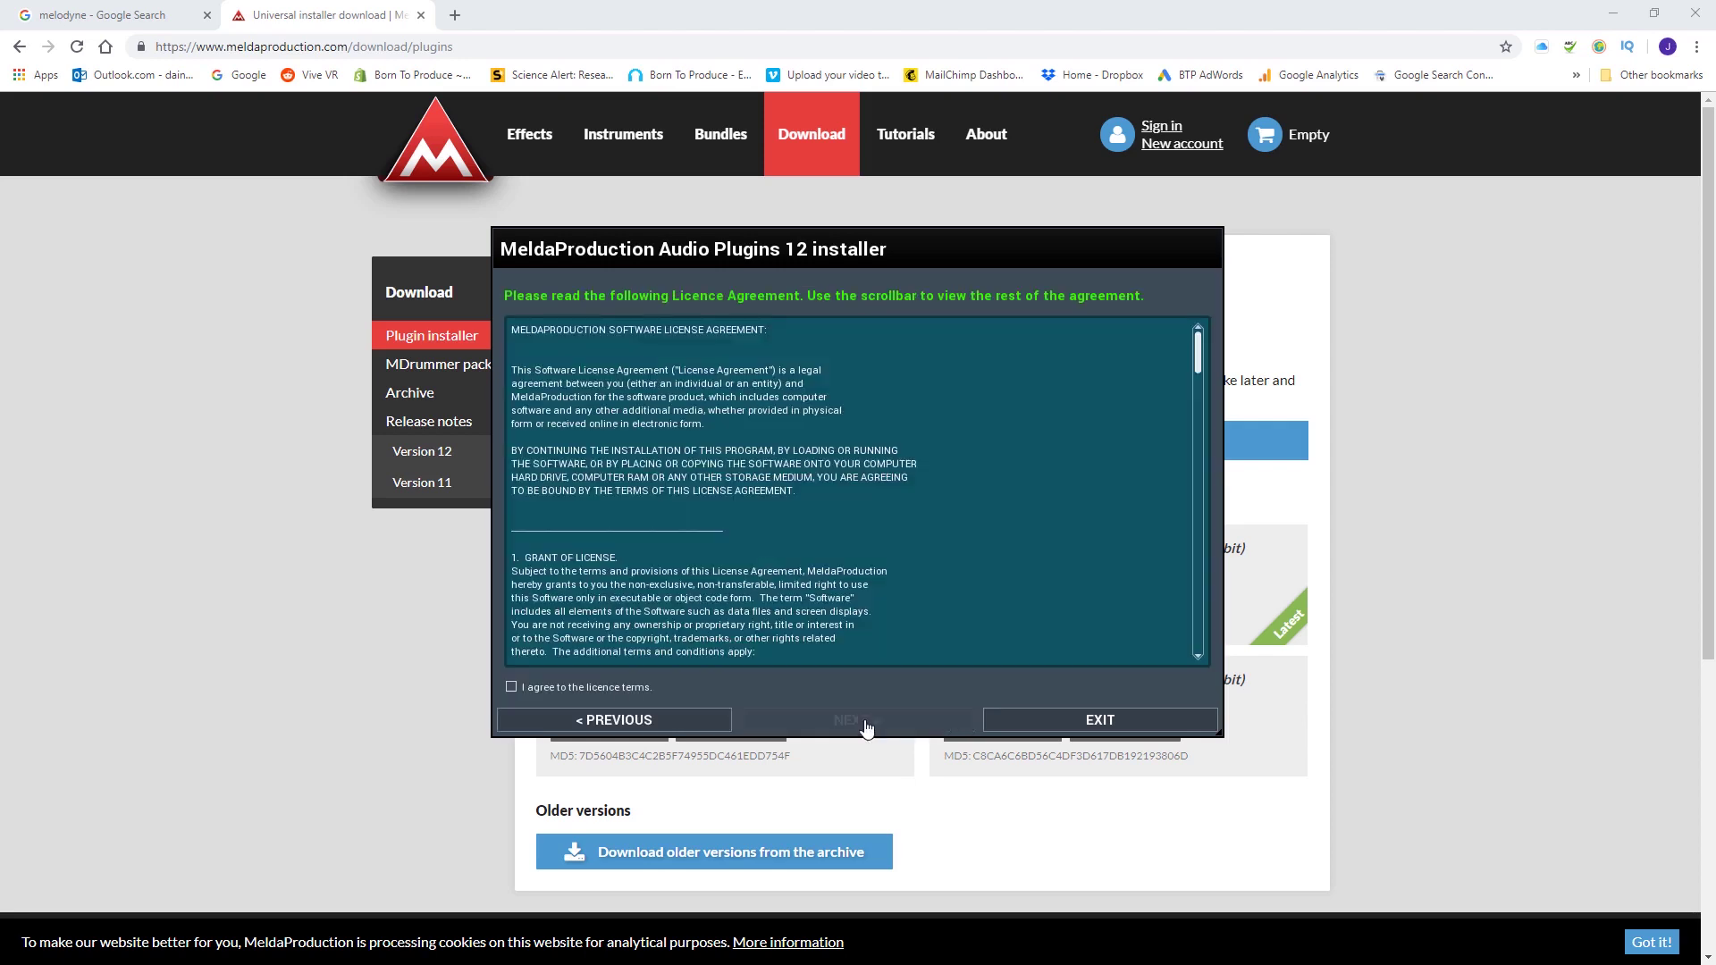
{"action": "left_click", "coordinate": [593, 689]}
{"action": "left_click", "coordinate": [887, 723]}
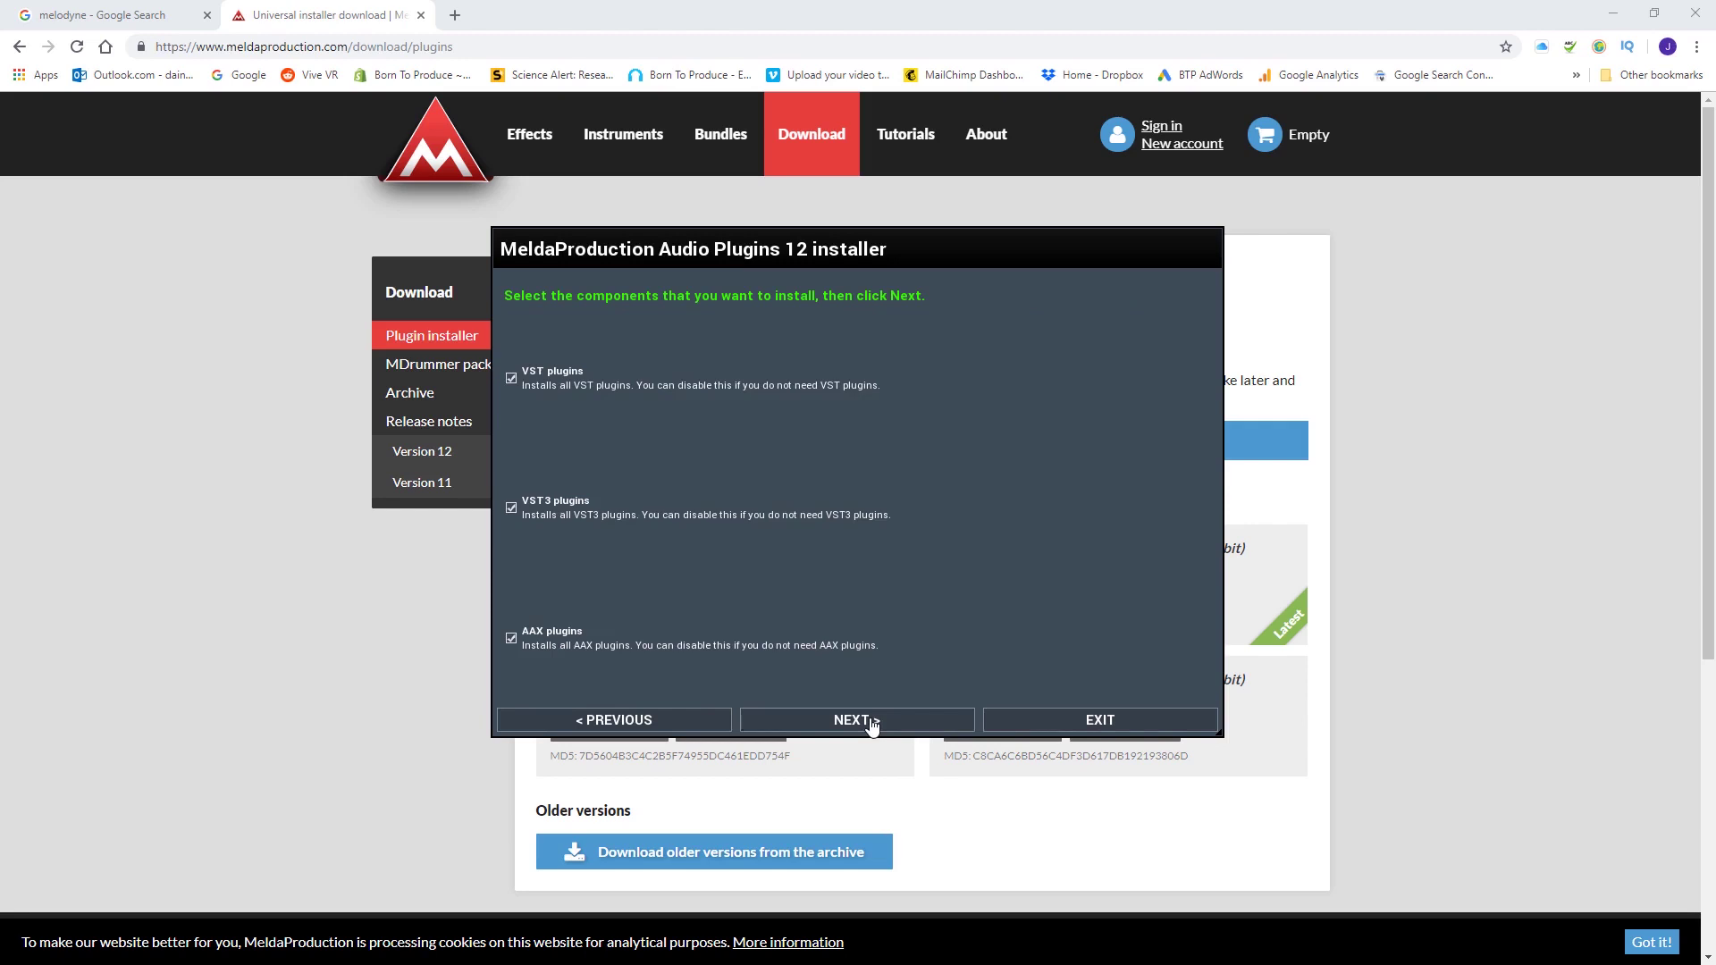
{"action": "left_click", "coordinate": [511, 379]}
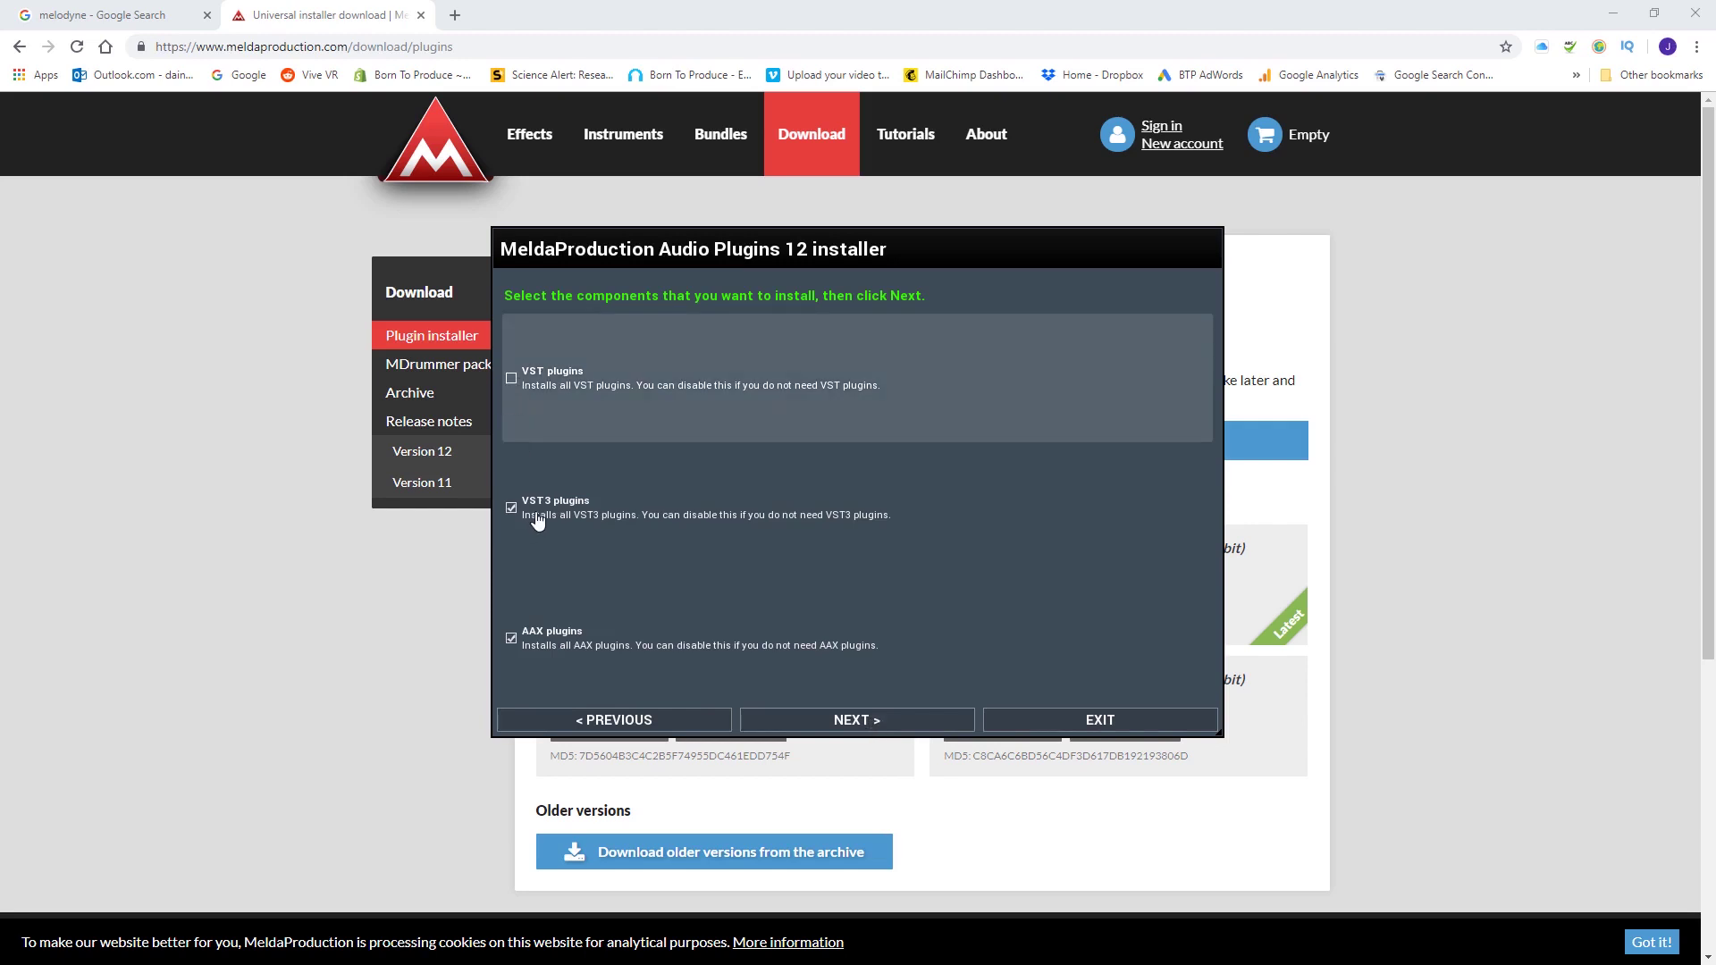
{"action": "left_click", "coordinate": [512, 640]}
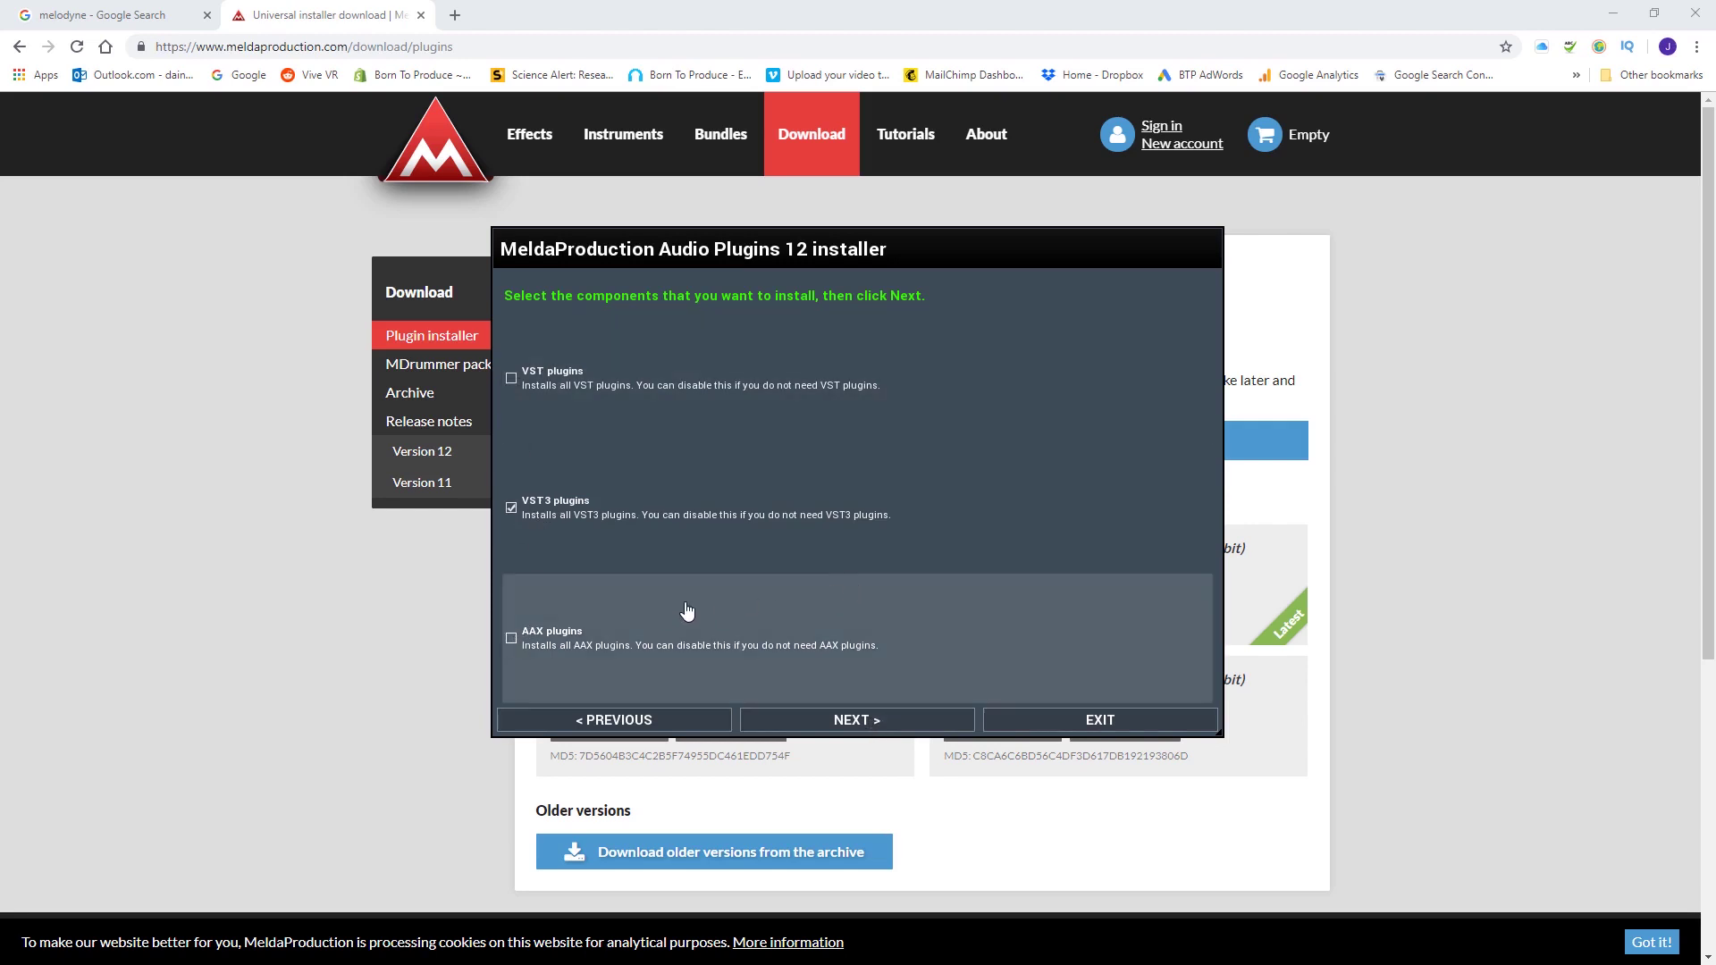
- Deselect all plugins, choose only MAutoPitch, and advance past the folders to the clean-up step
{"action": "left_click", "coordinate": [856, 721]}
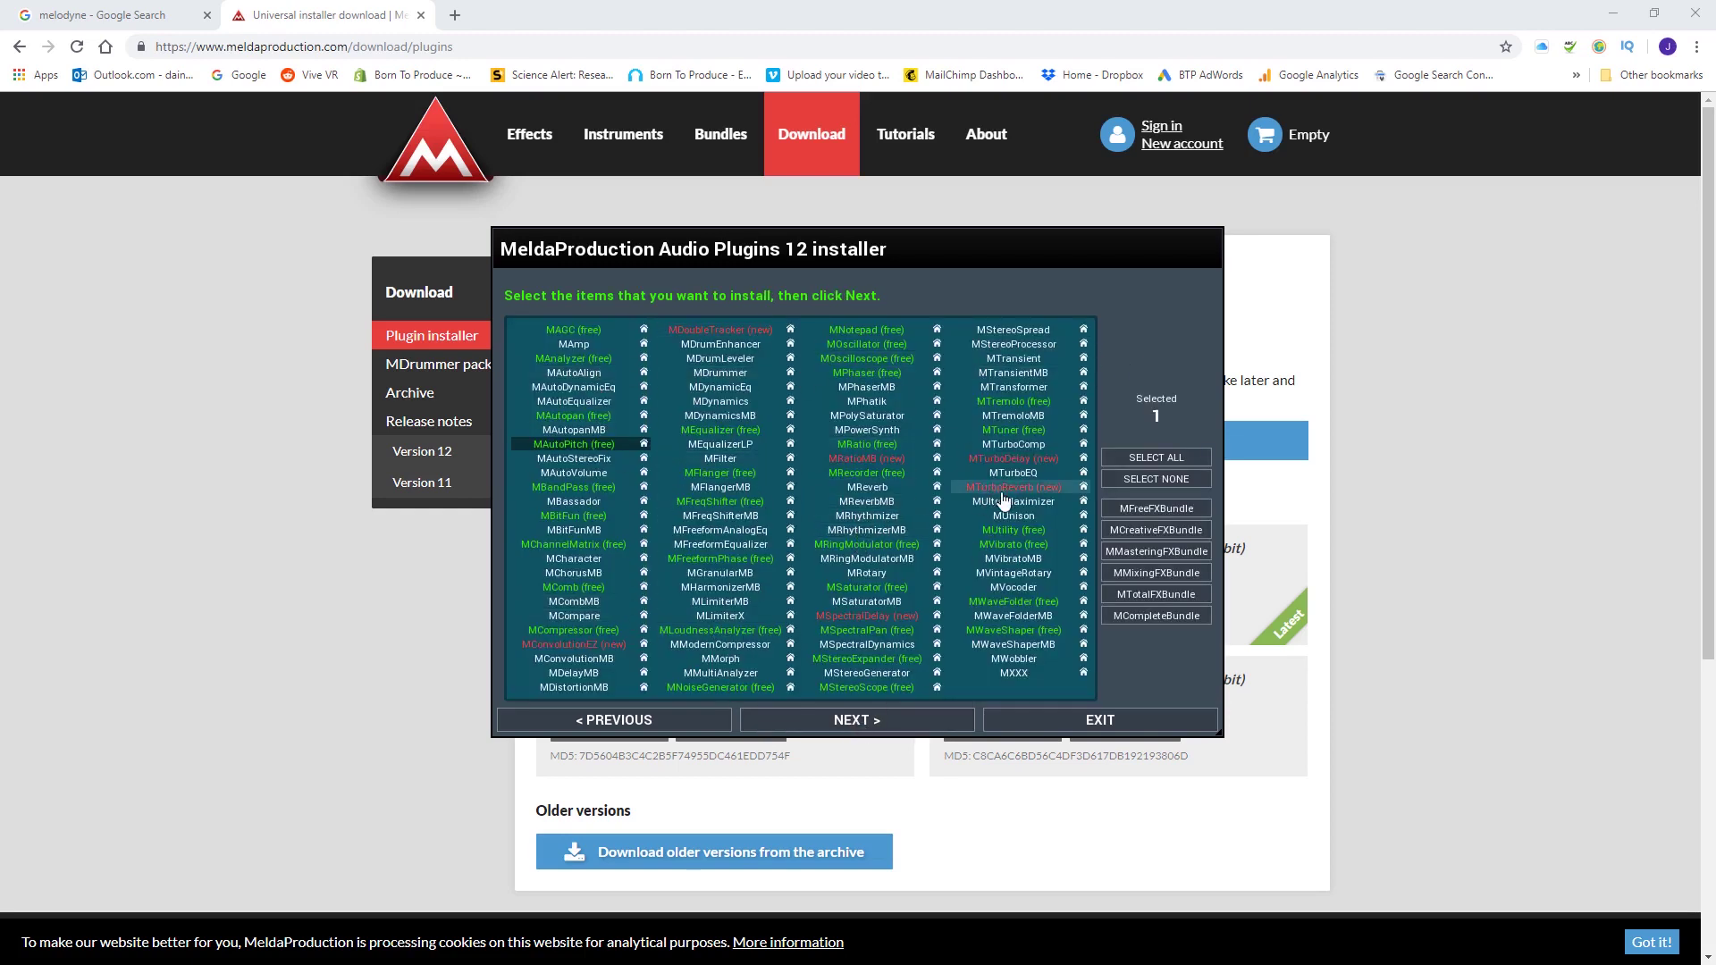
{"action": "left_click", "coordinate": [1157, 482]}
{"action": "left_click", "coordinate": [828, 552]}
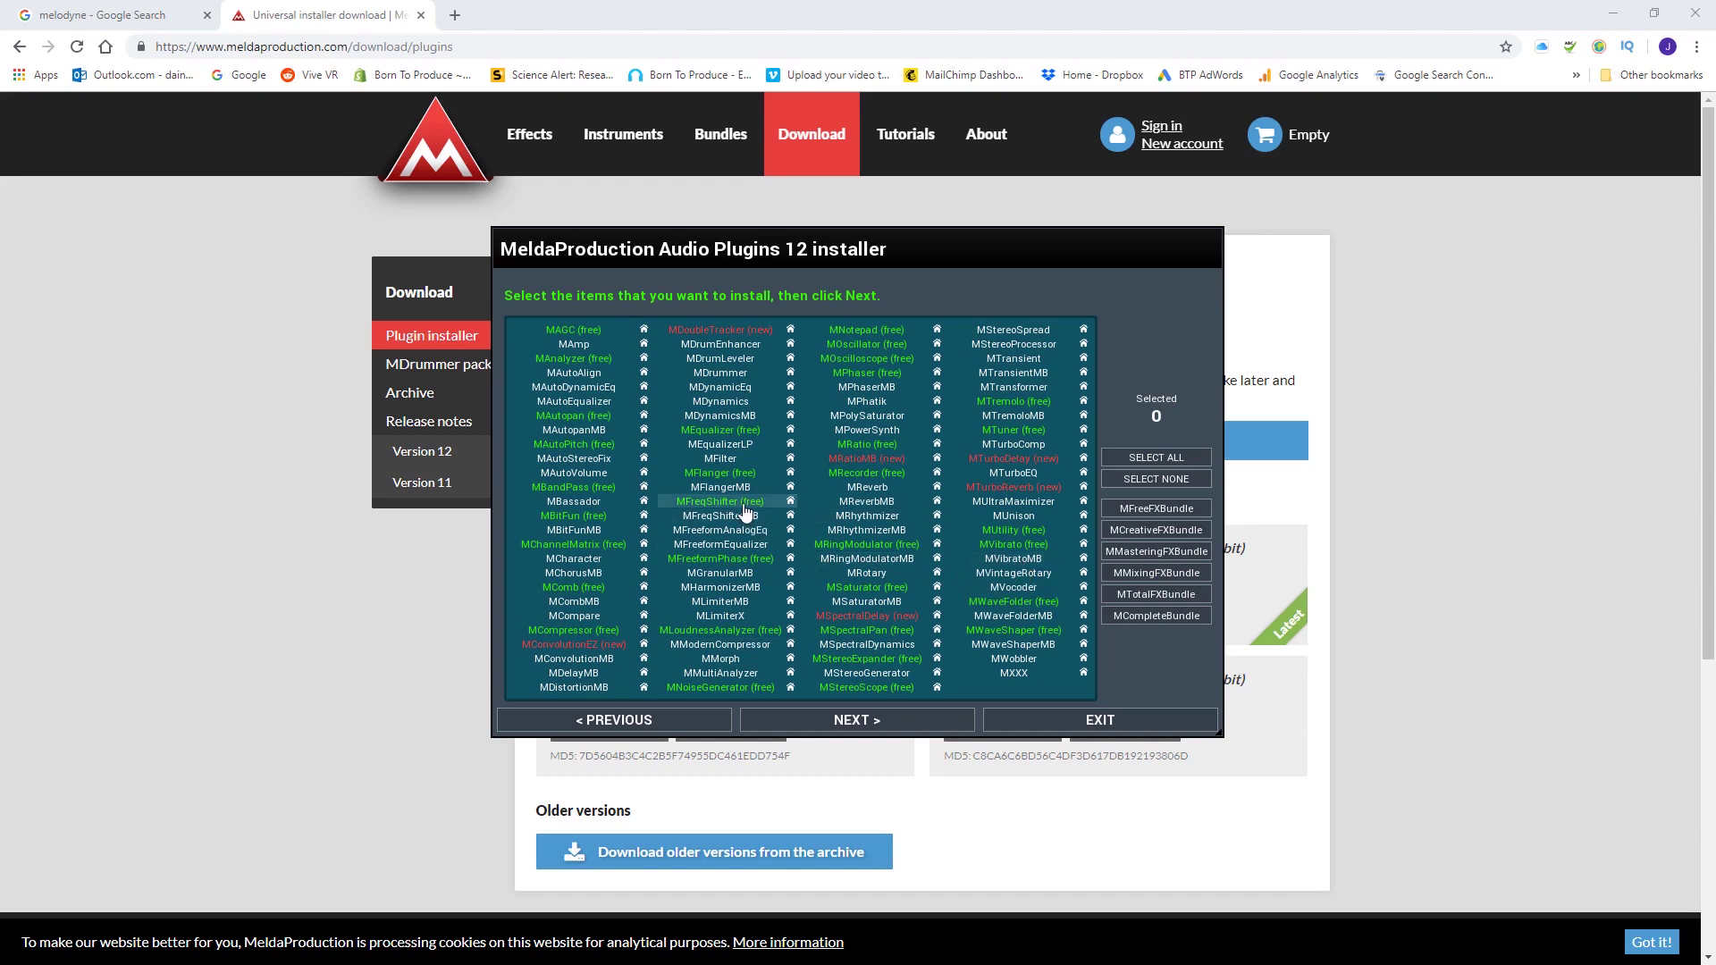
{"action": "left_click", "coordinate": [555, 446]}
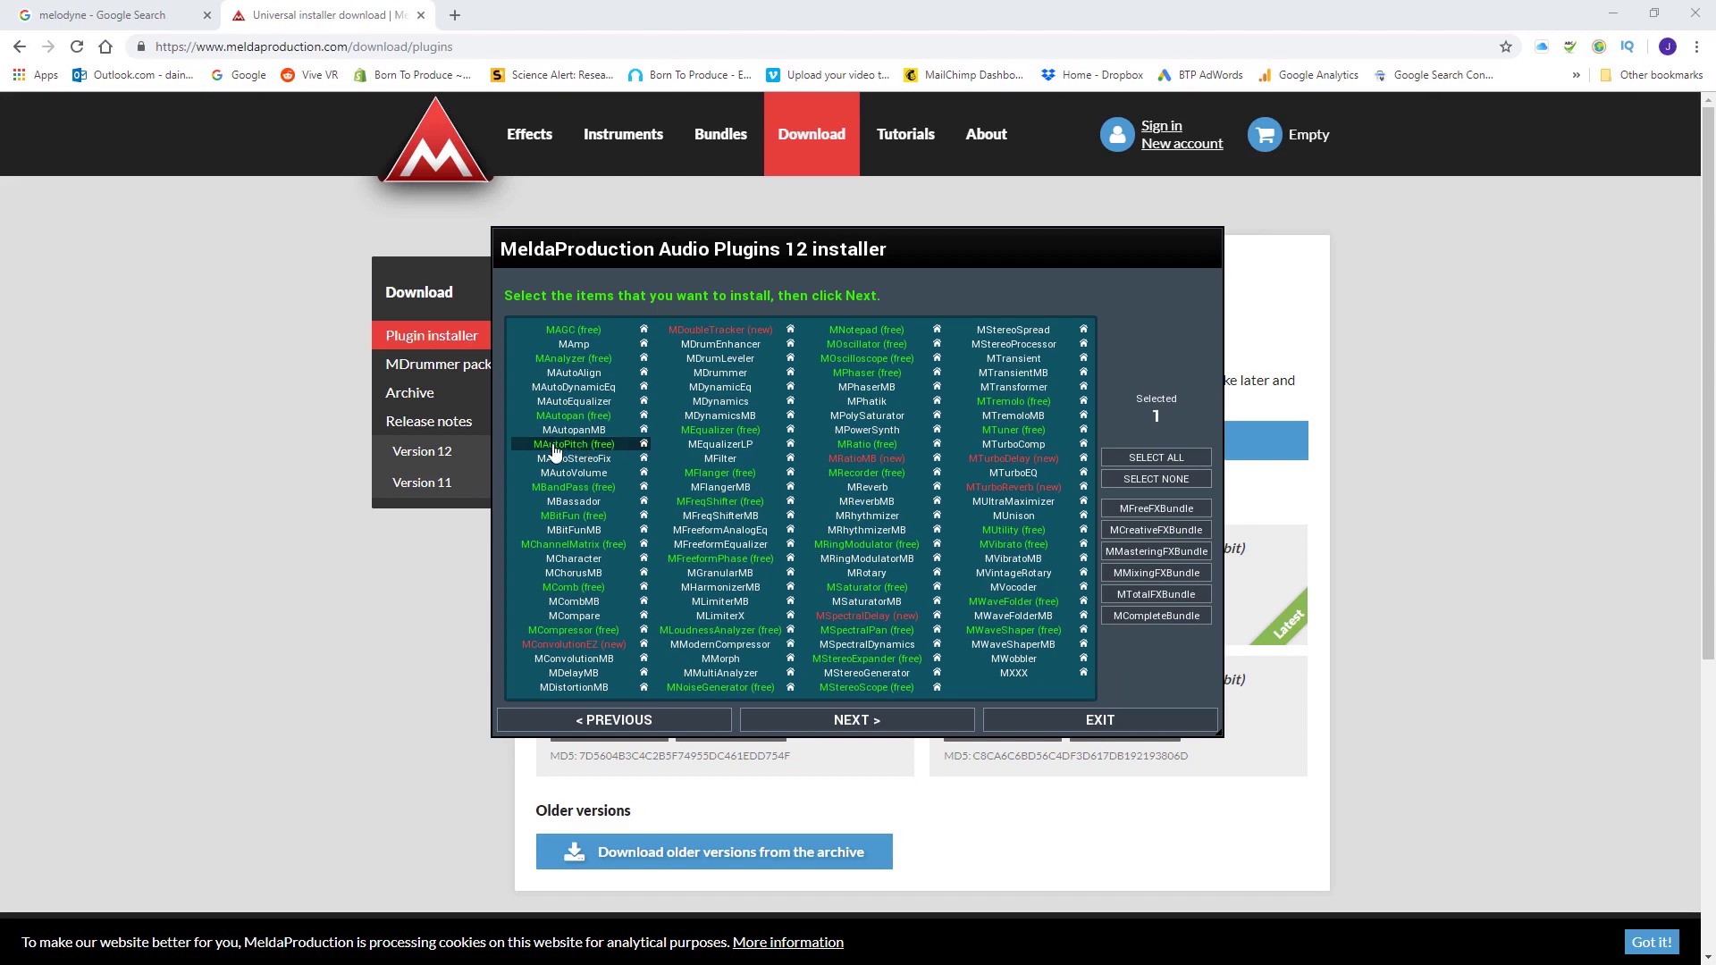
{"action": "left_click", "coordinate": [877, 726]}
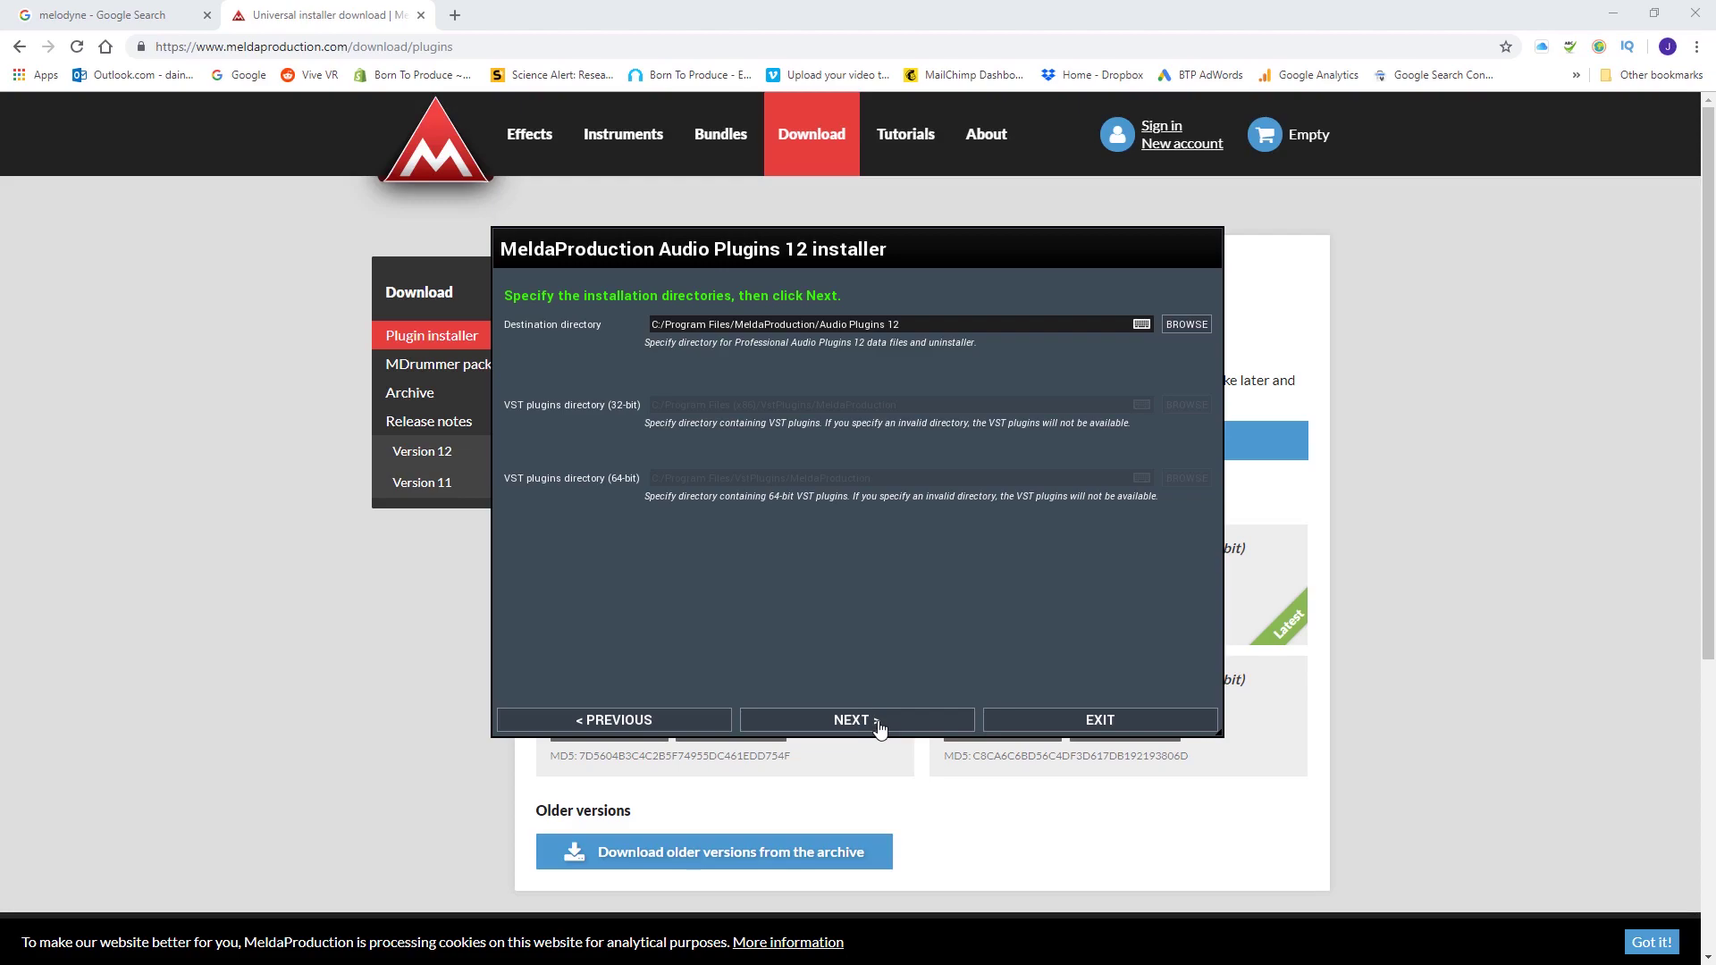
{"action": "left_click", "coordinate": [877, 722]}
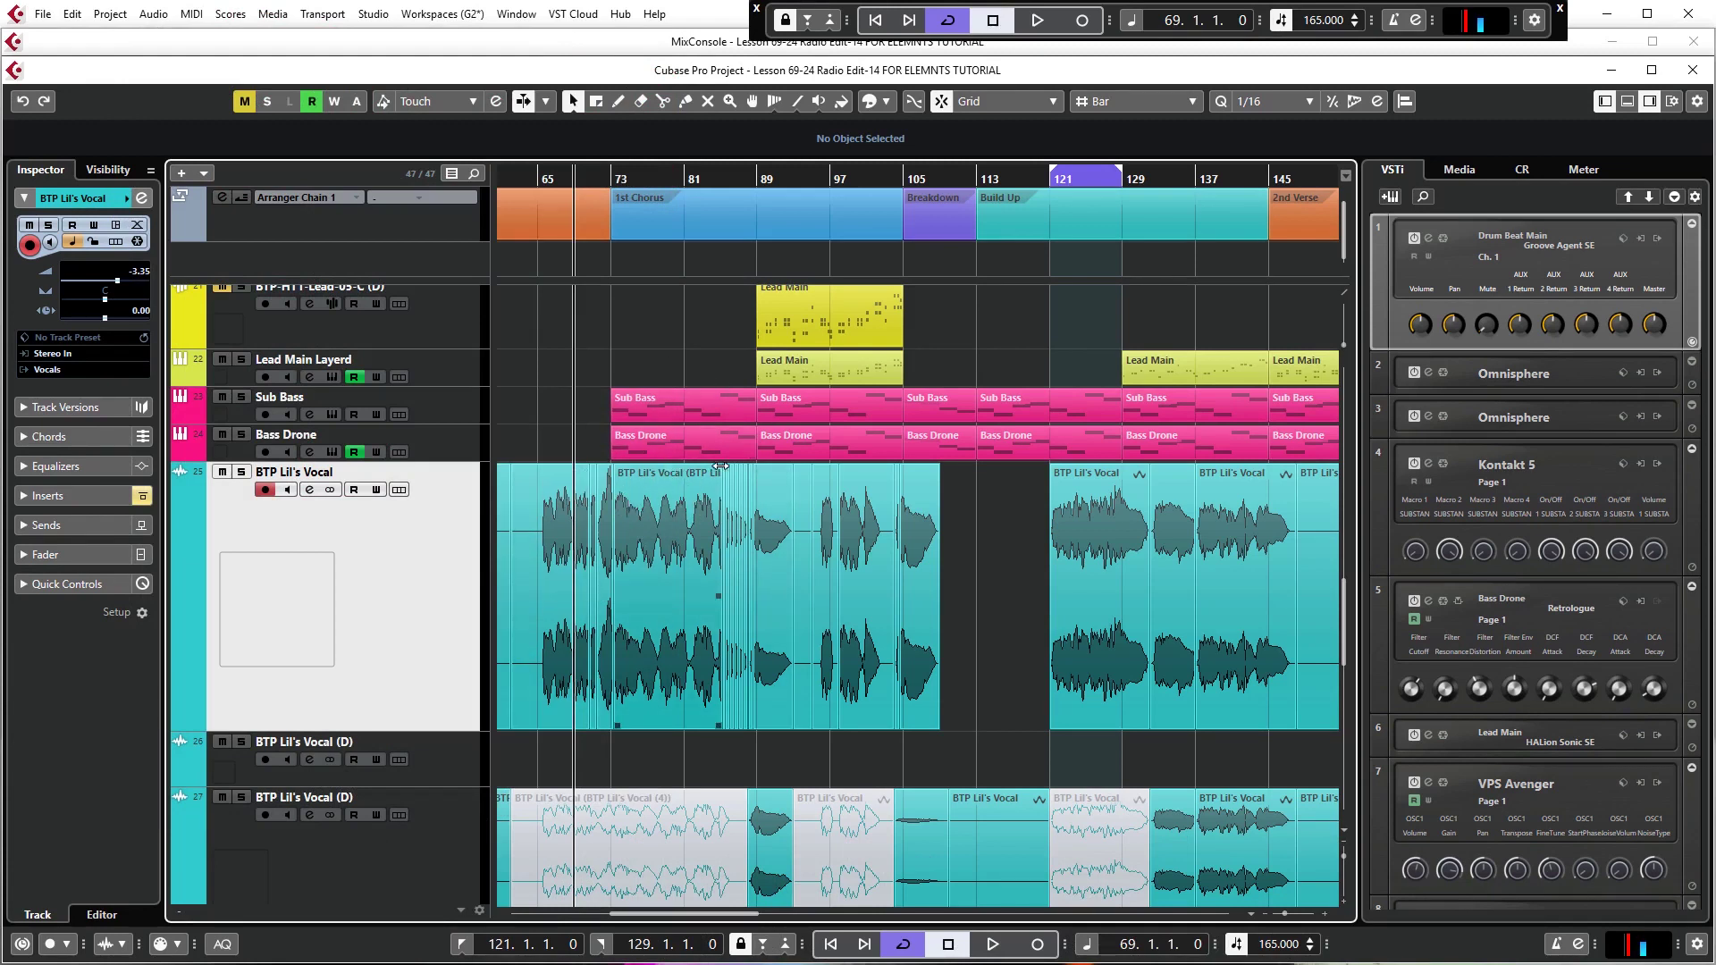
- Play the song, restart playback from bar 121, and open BTP Lil's Vocal channel settings
{"action": "key", "text": "space"}
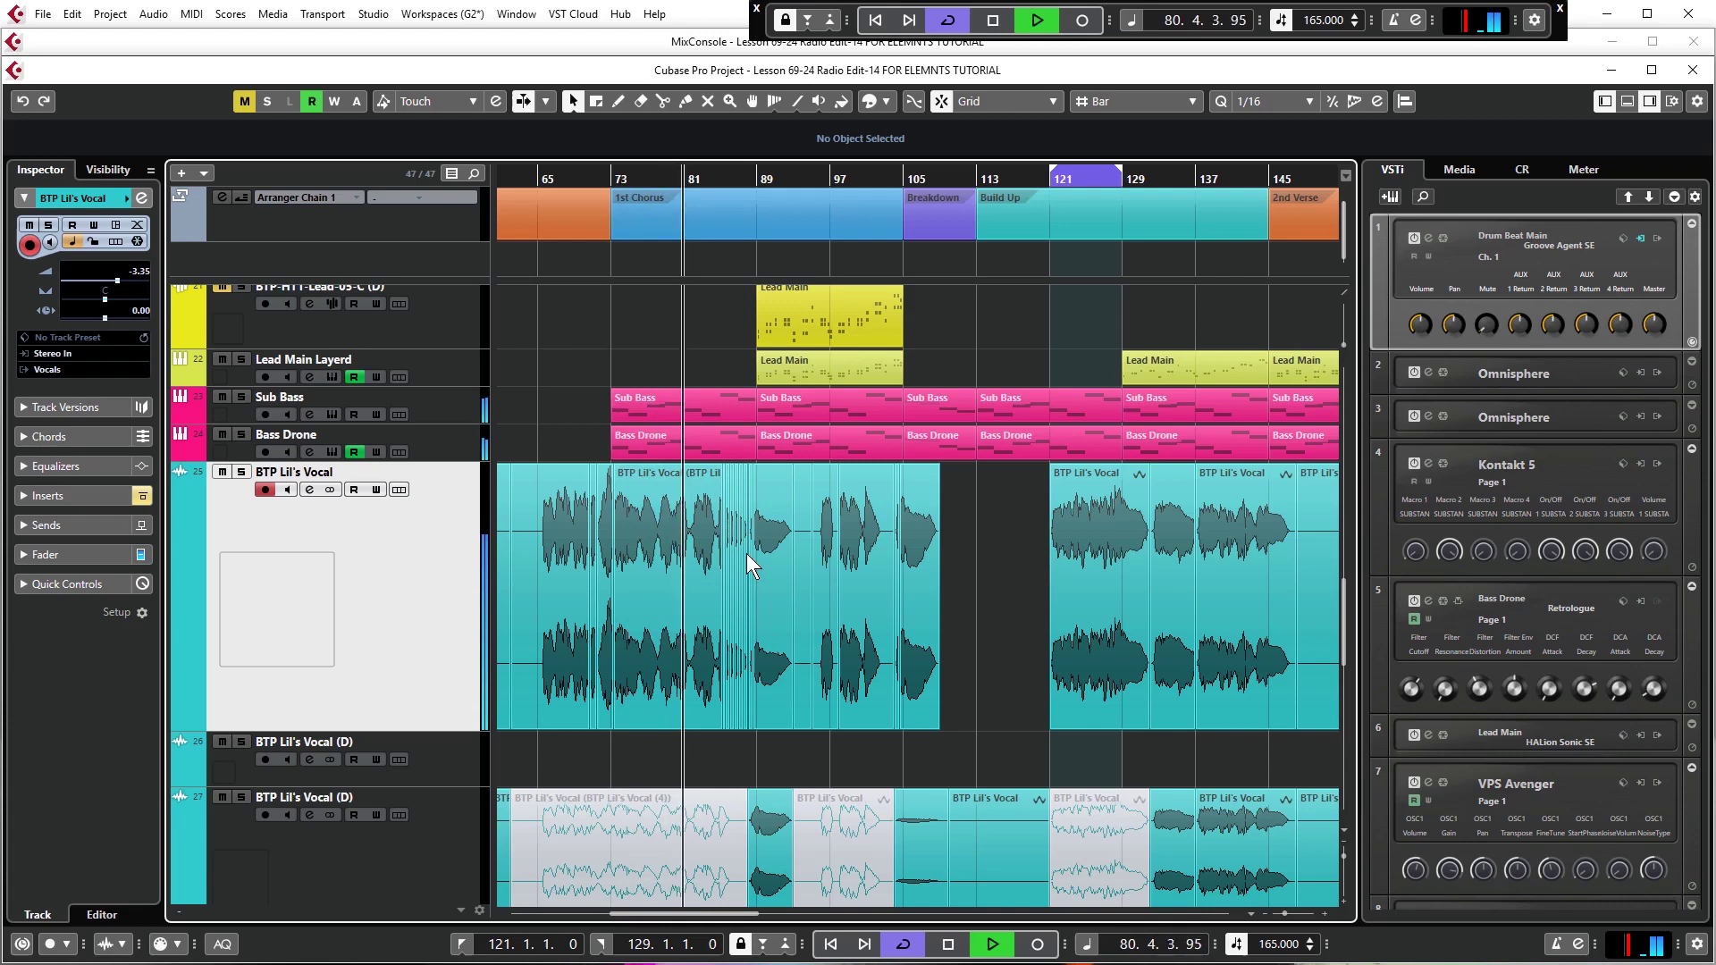
{"action": "key", "text": "space"}
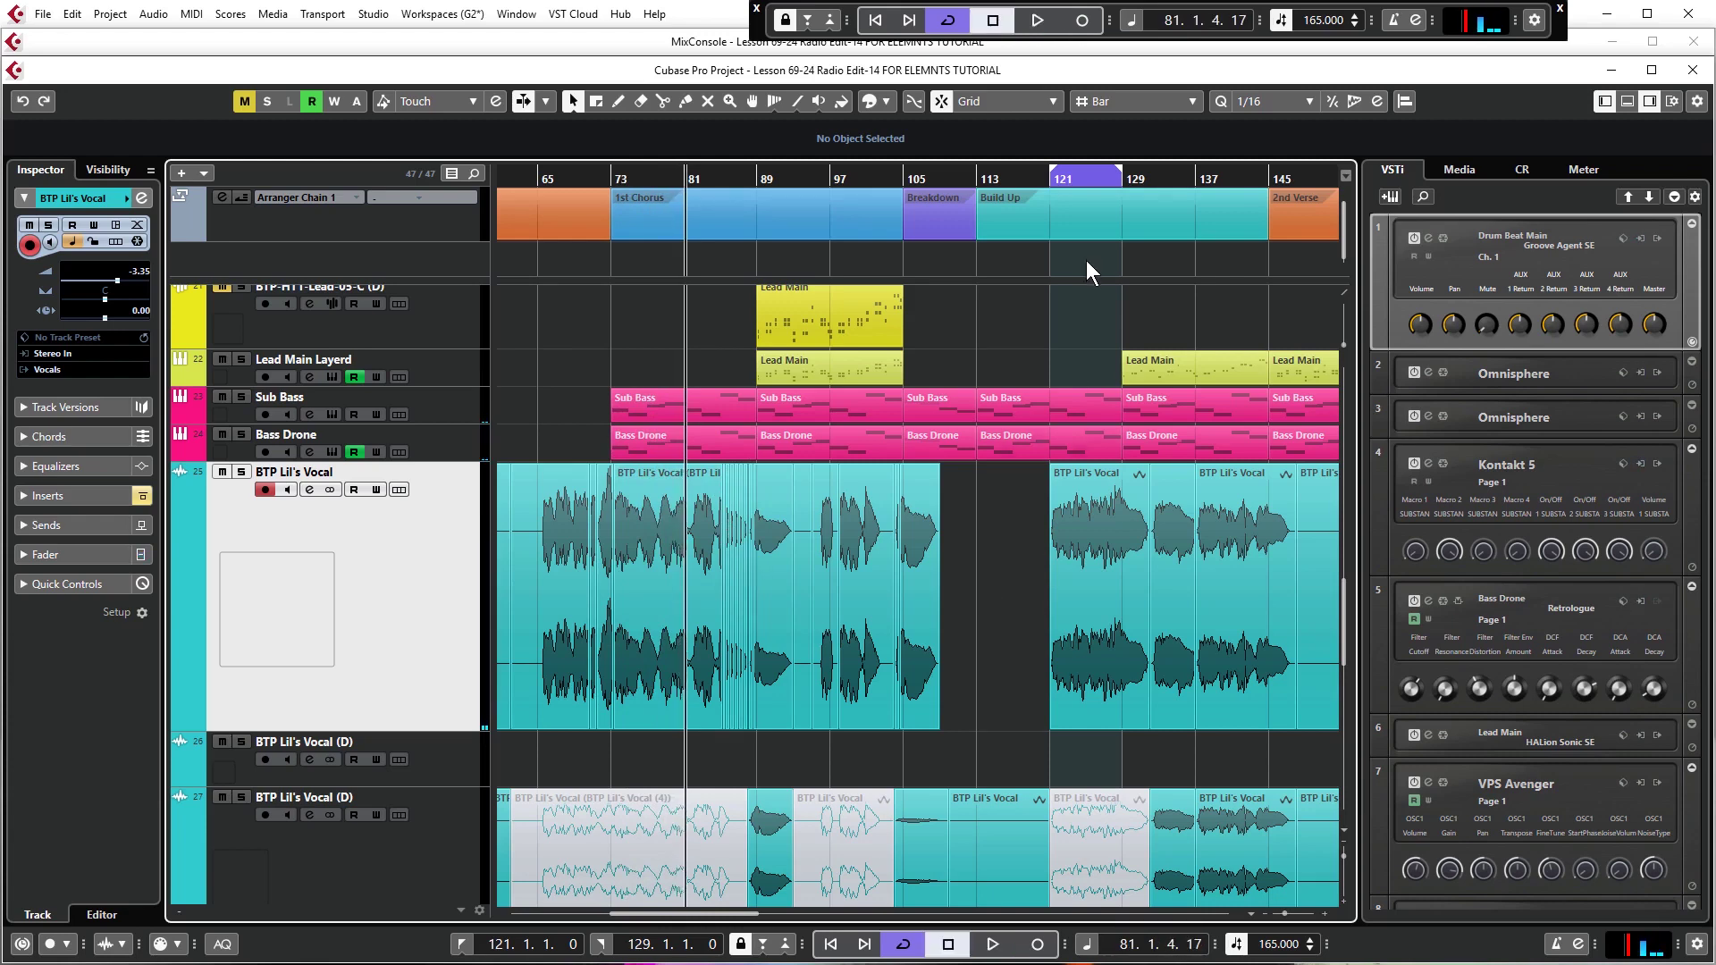
{"action": "left_click_drag", "start_coordinate": [1059, 178], "coordinate": [962, 441]}
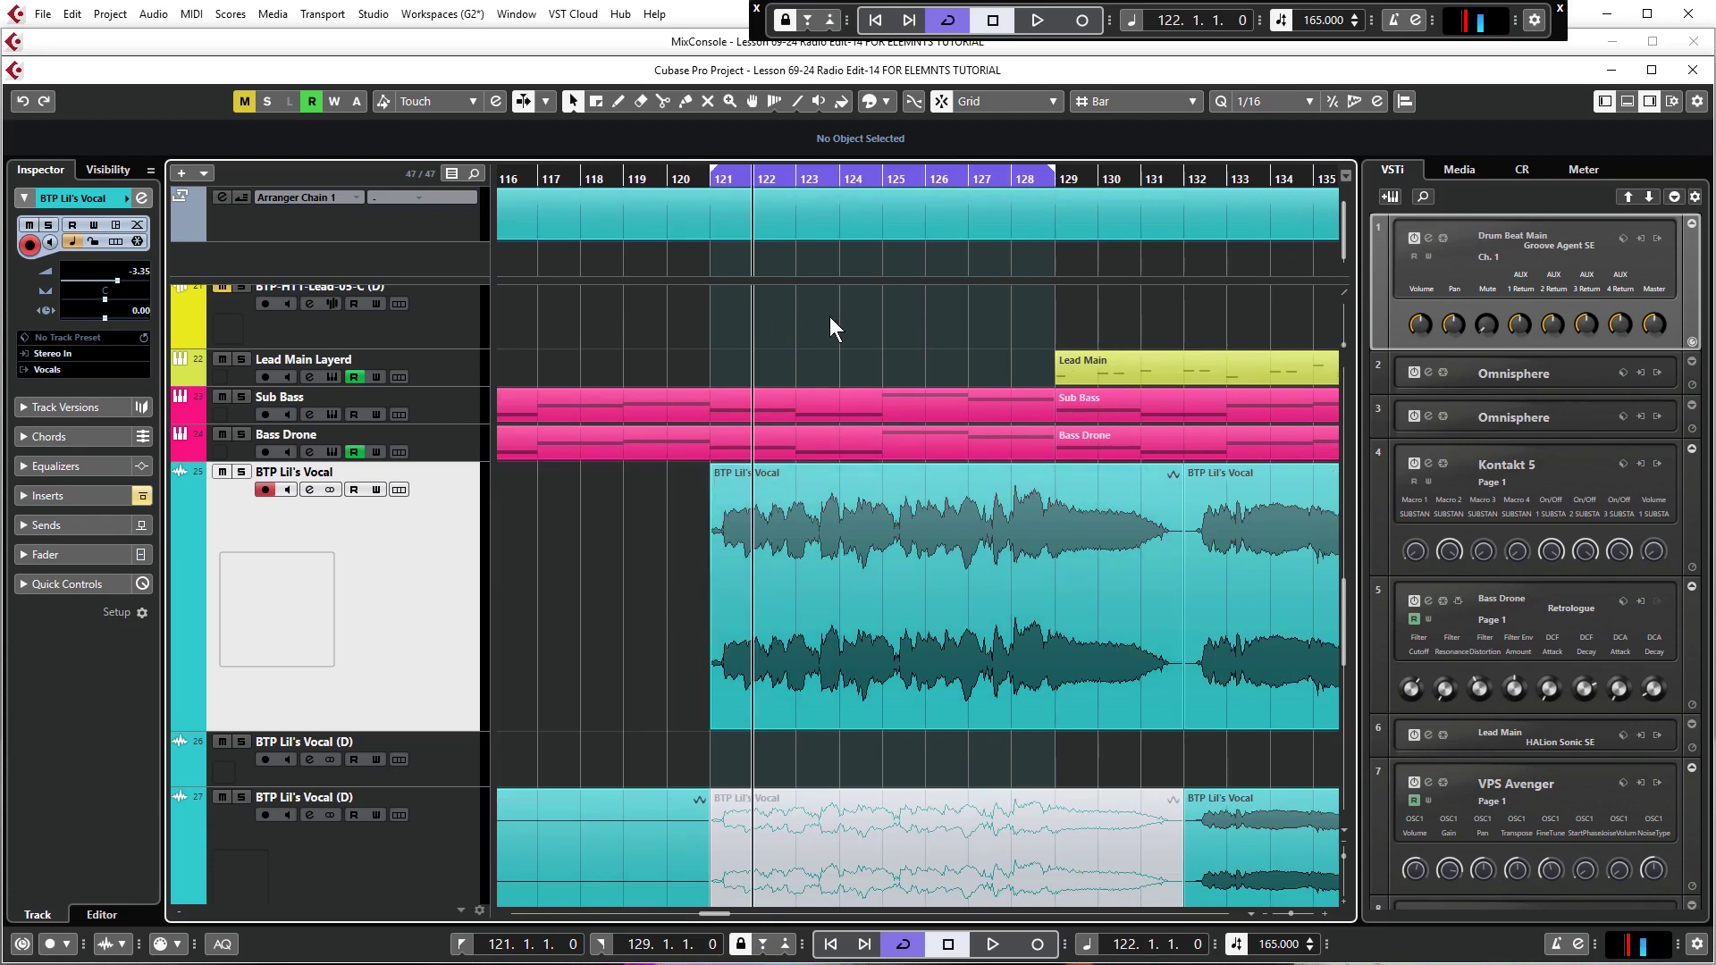
{"action": "left_click", "coordinate": [706, 183]}
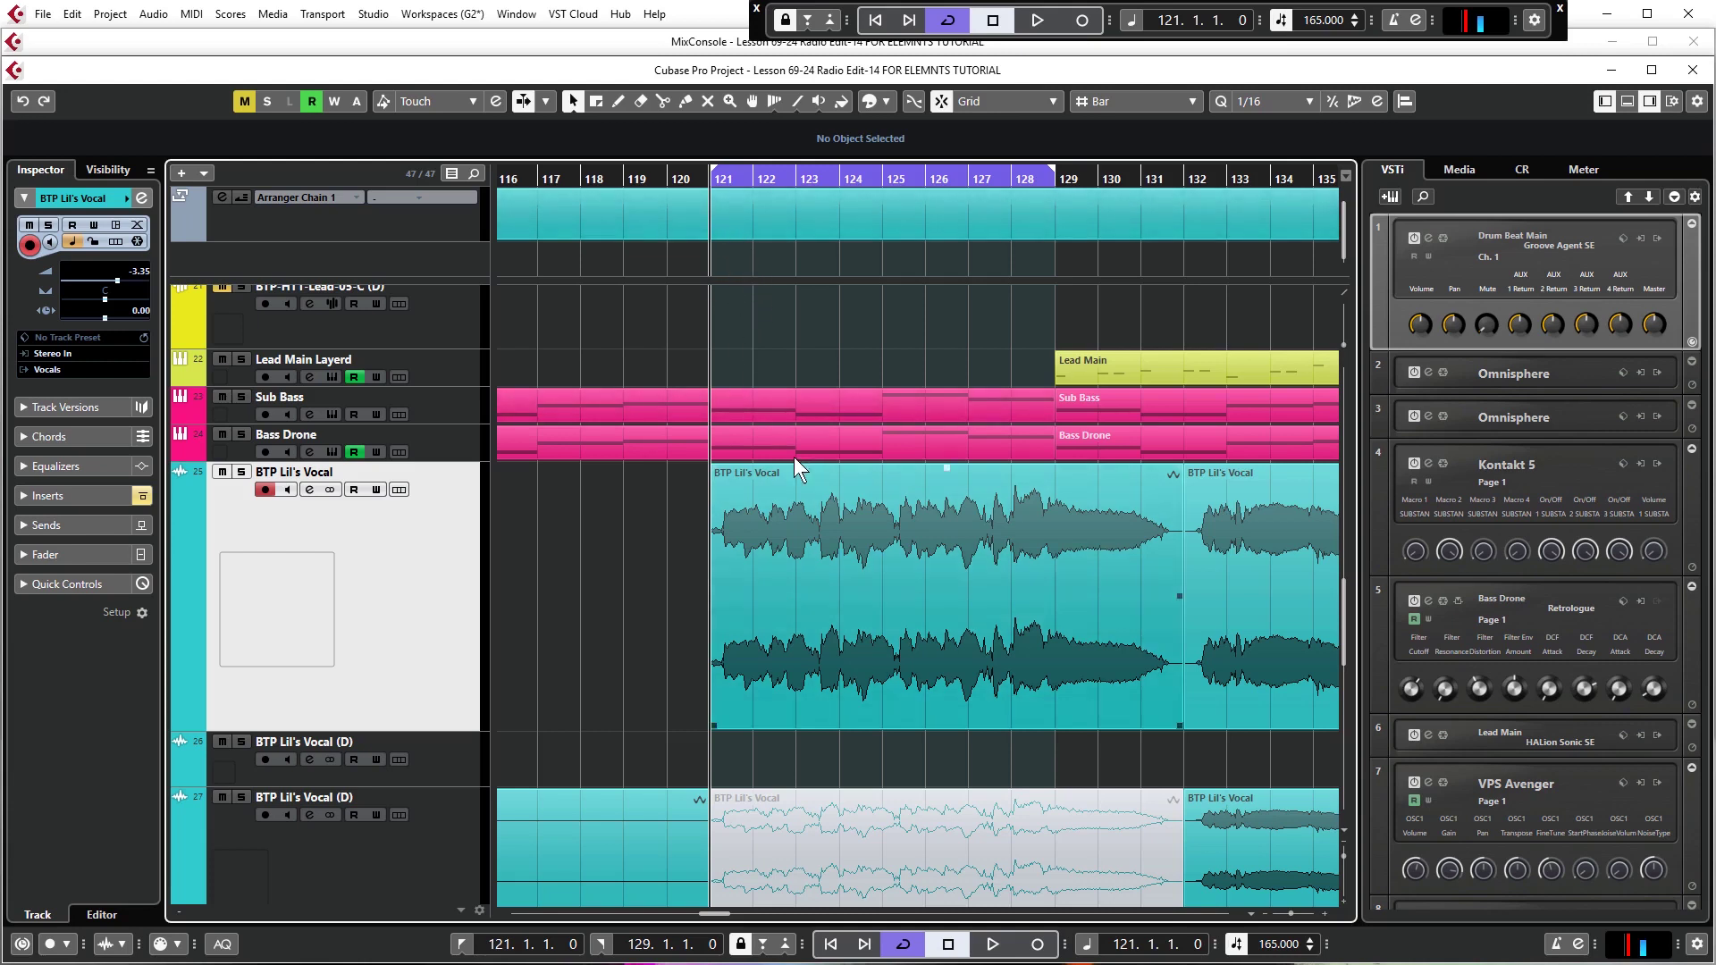
{"action": "key", "text": "space"}
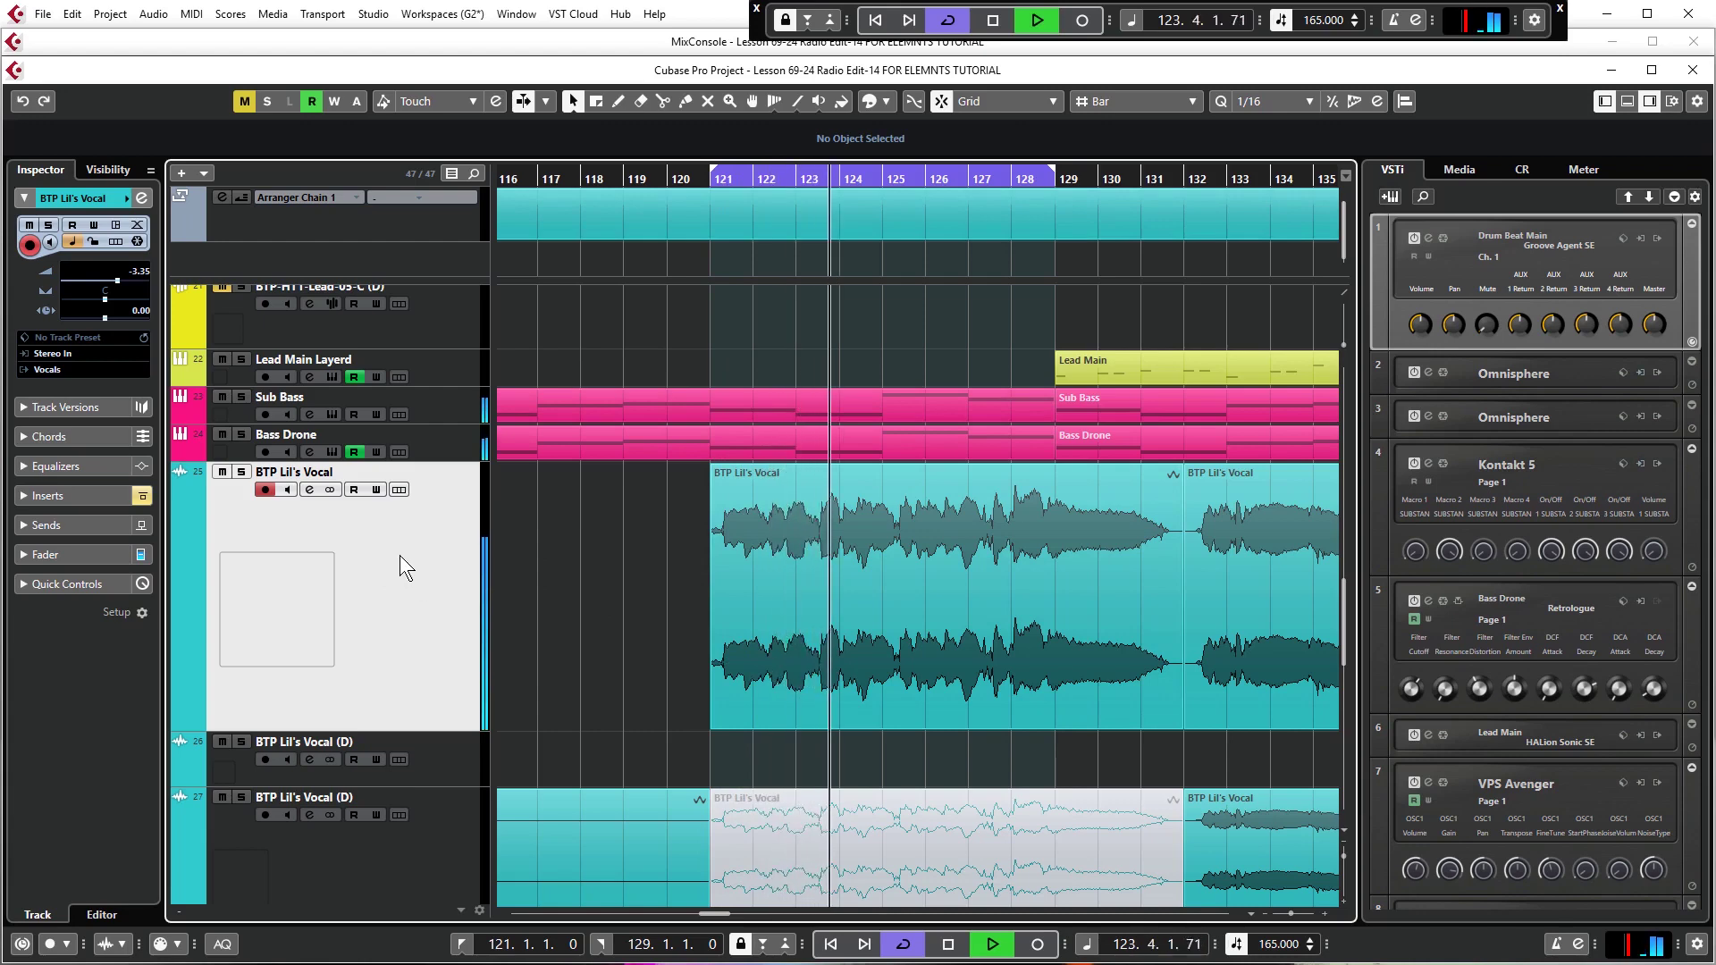
{"action": "left_click", "coordinate": [309, 490]}
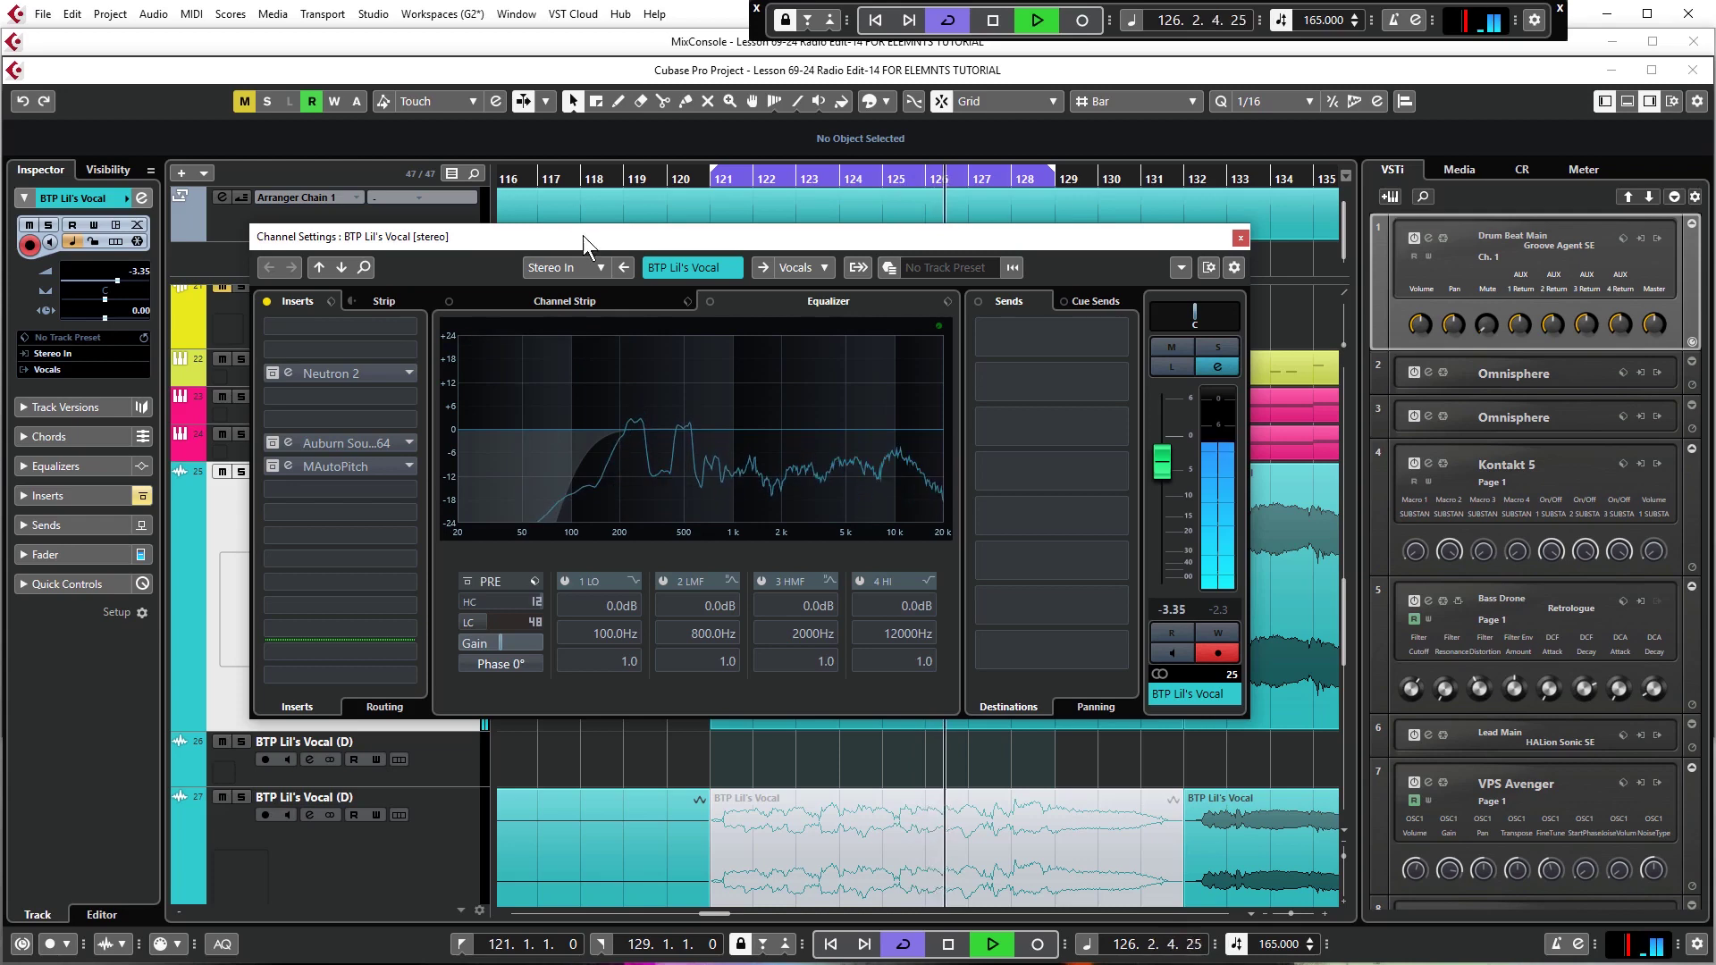
- Insert MAutoPitch from Pitch Shift into BTP Lil's Vocal insert slot 7 and position its window
{"action": "left_click_drag", "start_coordinate": [583, 234], "coordinate": [573, 205]}
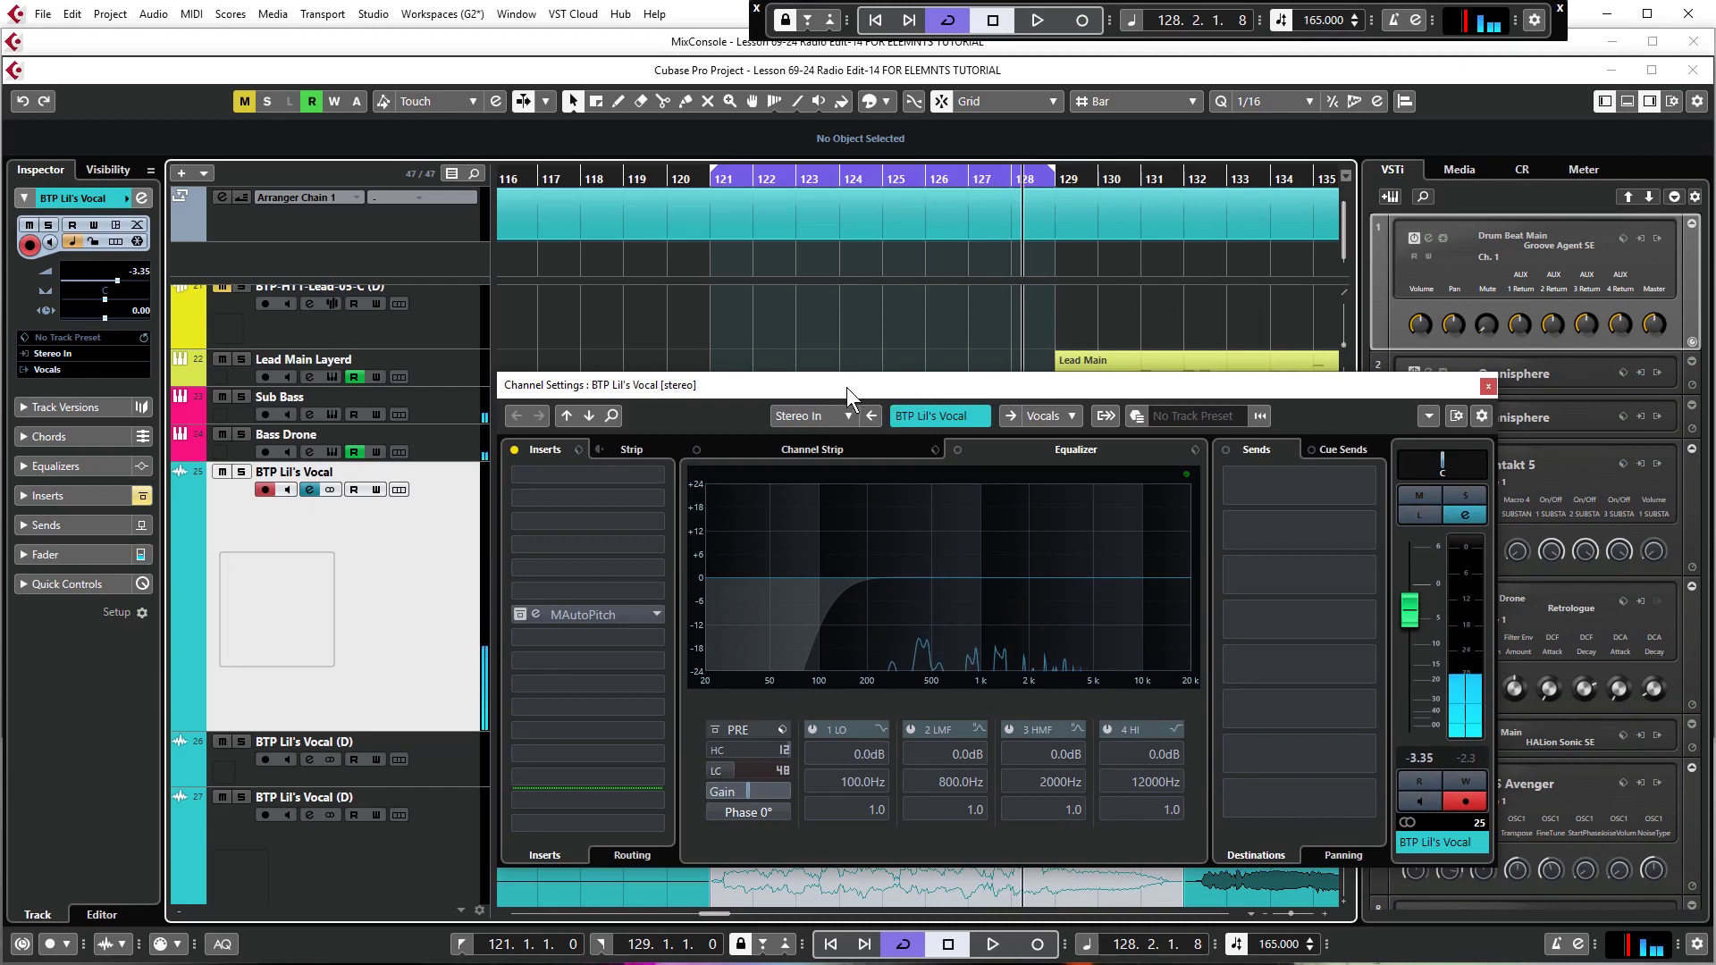
{"action": "left_click_drag", "start_coordinate": [846, 388], "coordinate": [803, 410]}
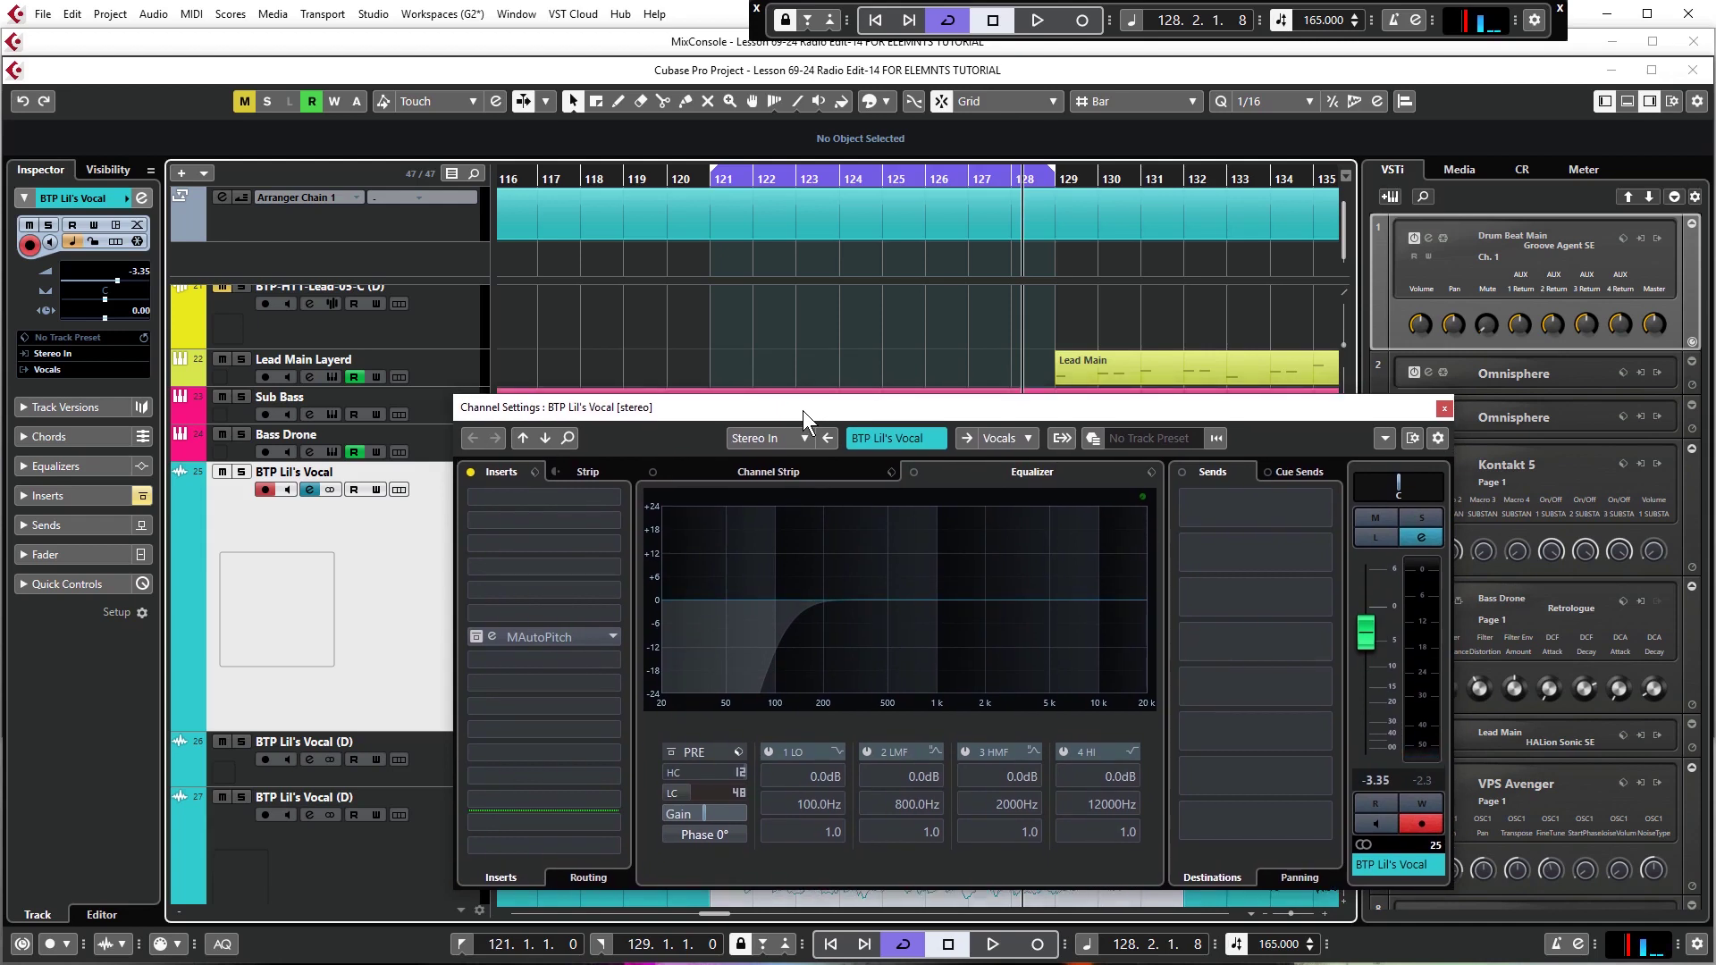
{"action": "left_click_drag", "start_coordinate": [802, 410], "coordinate": [801, 408]}
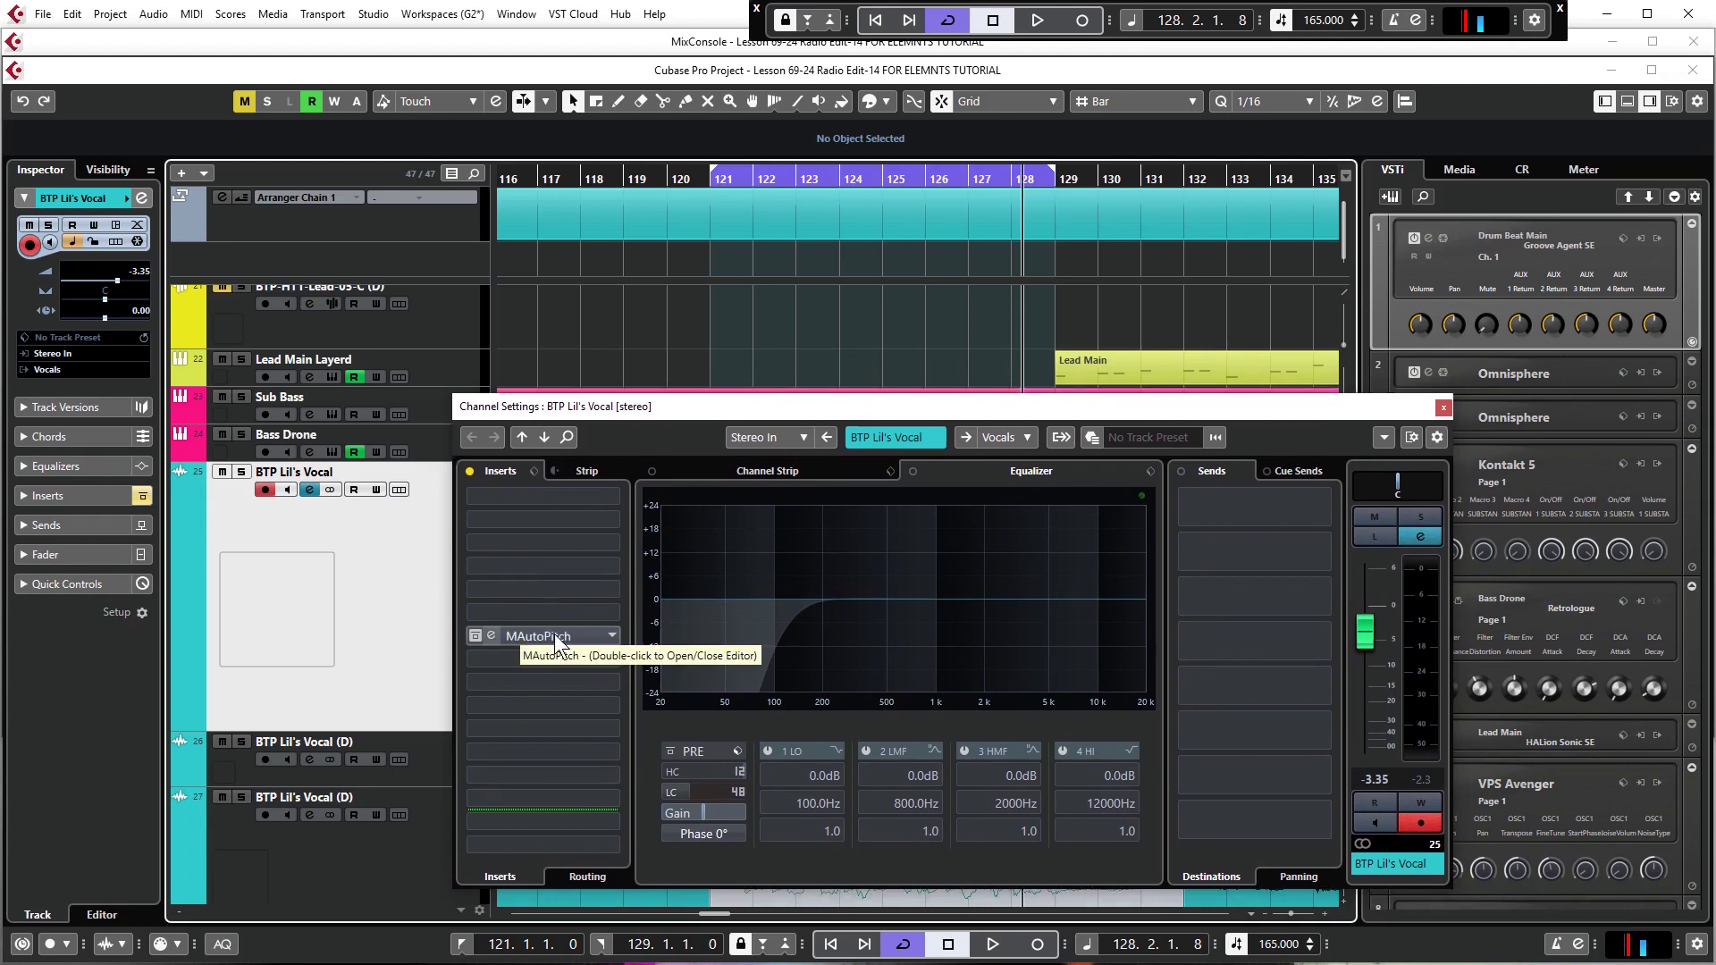
{"action": "left_click", "coordinate": [616, 633]}
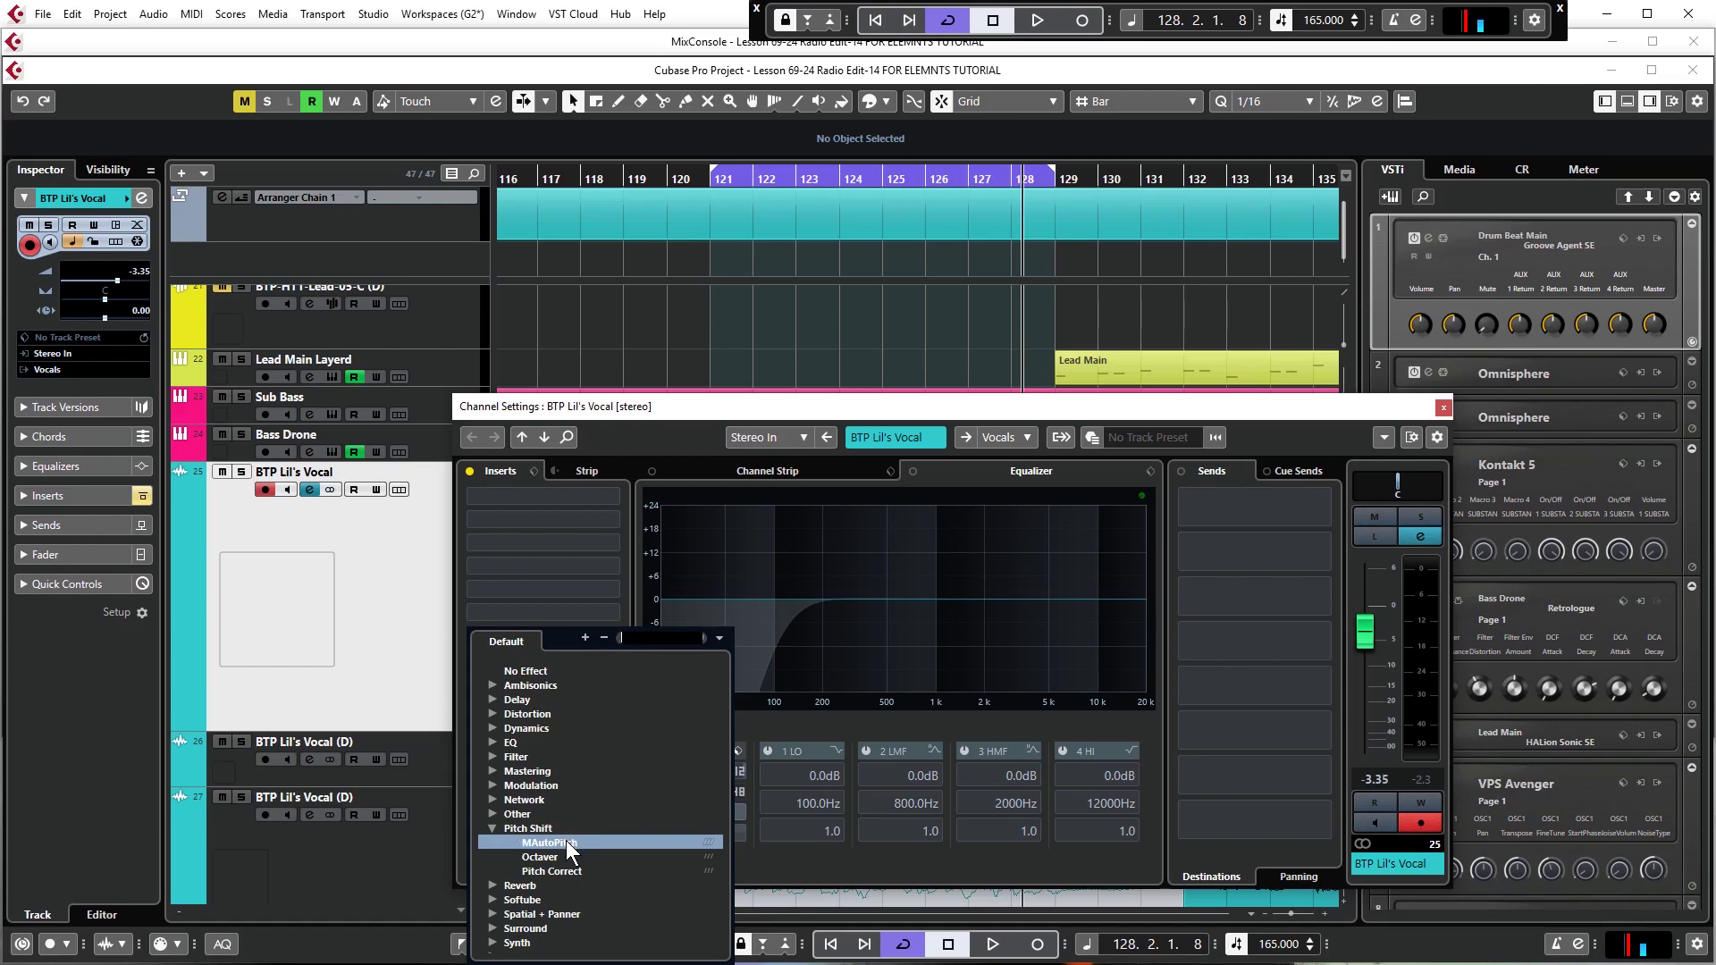
{"action": "left_click", "coordinate": [534, 843]}
{"action": "left_click_drag", "start_coordinate": [1055, 266], "coordinate": [927, 311]}
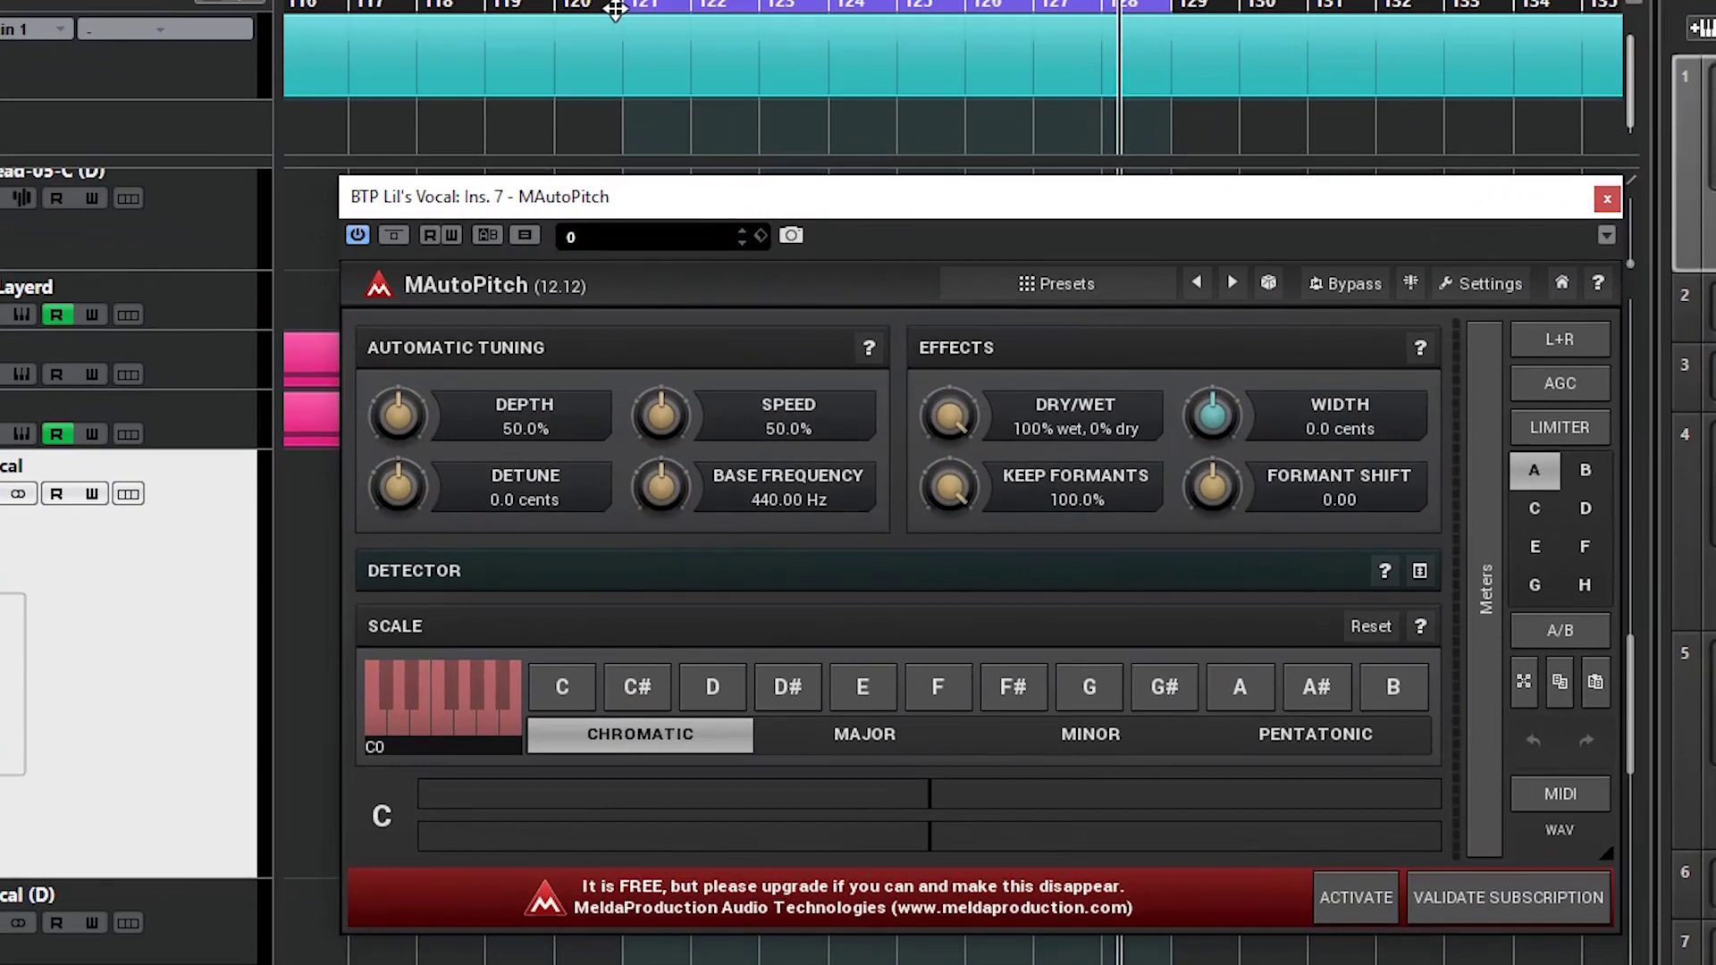
- Play from bar 121 and toggle MAutoPitch's bypass to compare dry and tuned vocal
{"action": "left_click", "coordinate": [621, 8]}
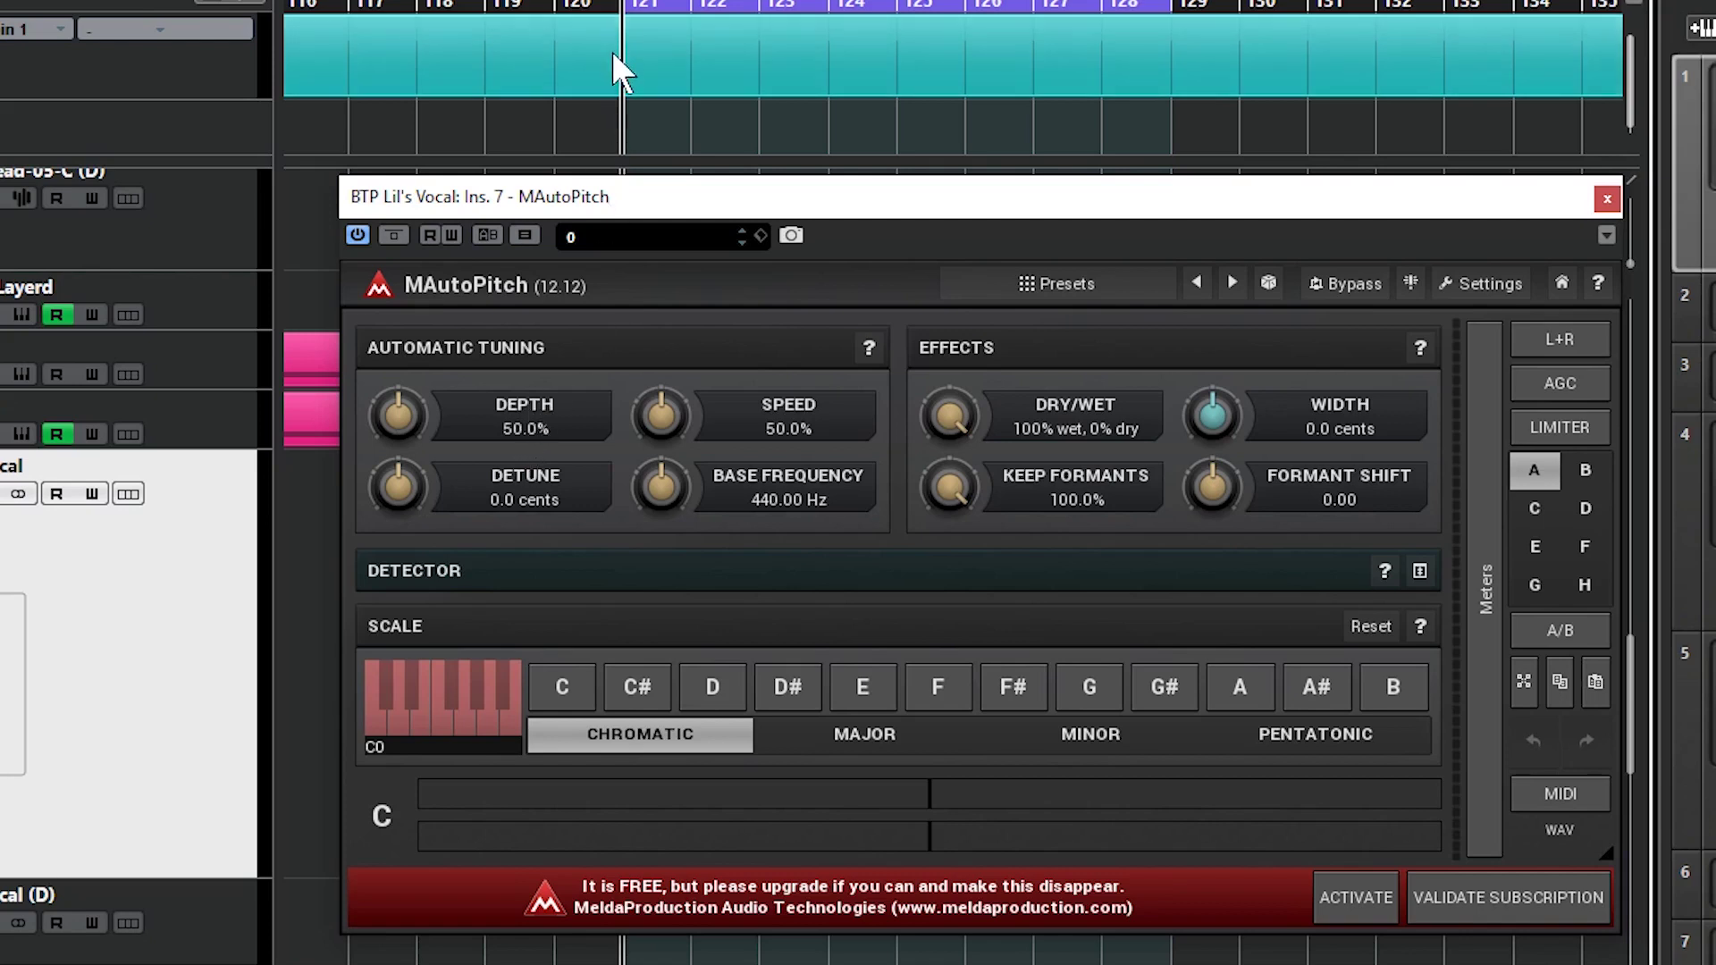
{"action": "key", "text": "space"}
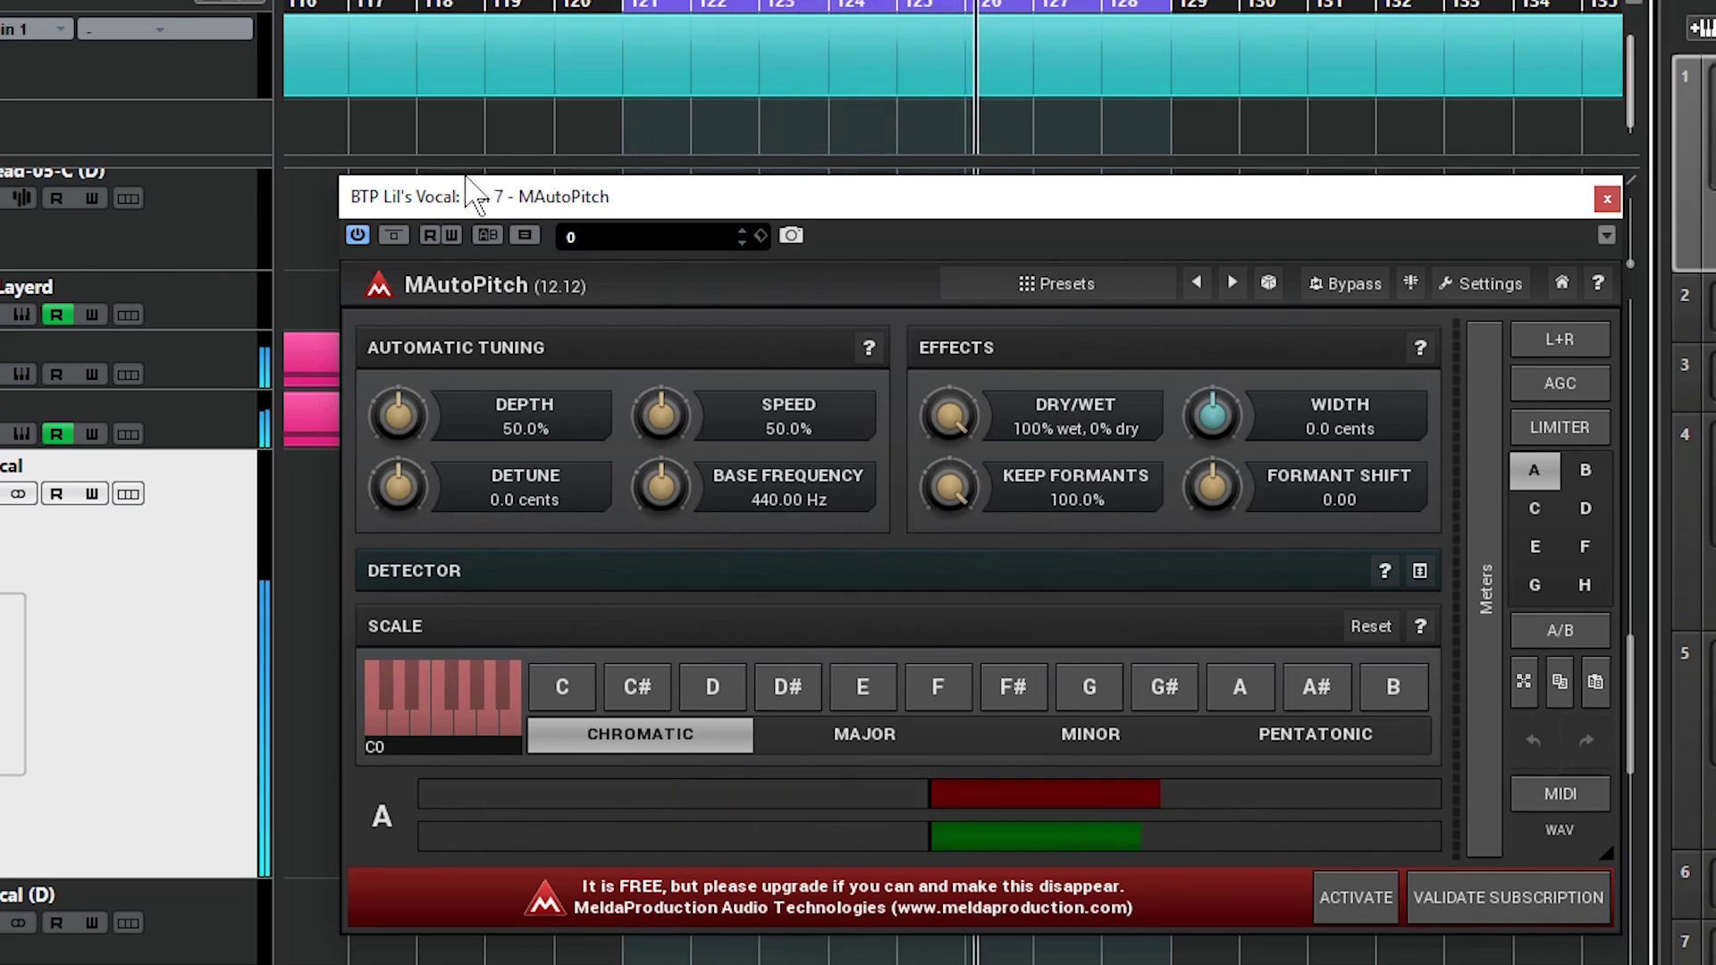
{"action": "left_click", "coordinate": [392, 234]}
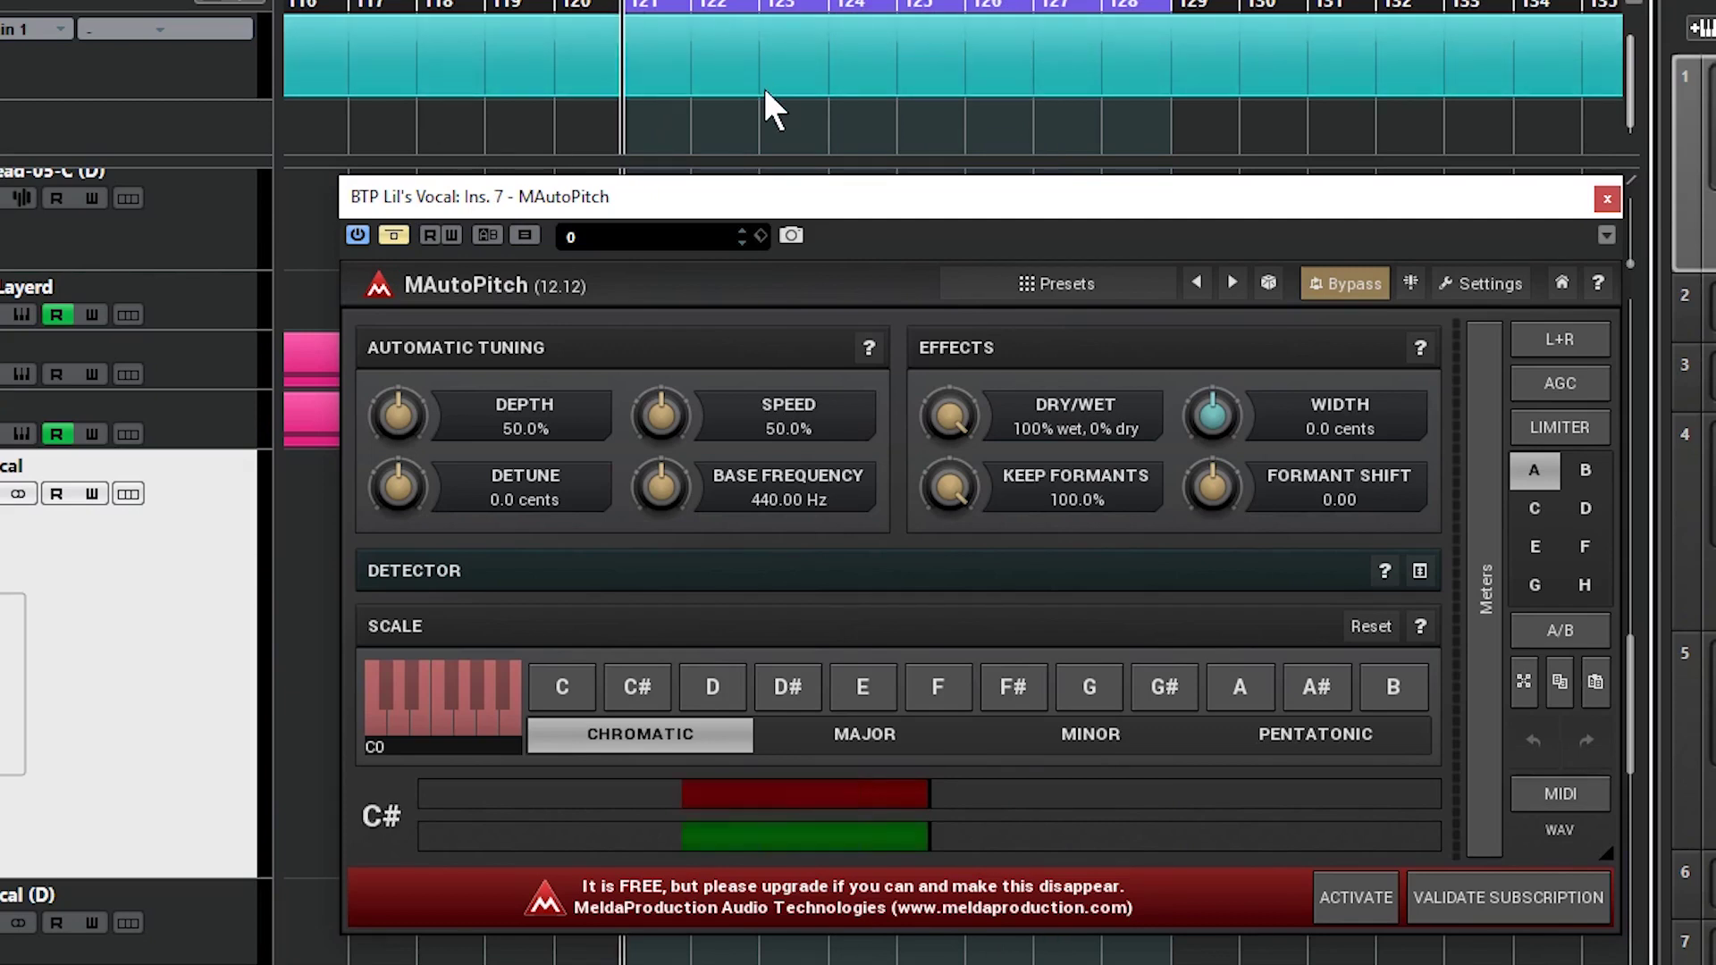
{"action": "left_click", "coordinate": [391, 234]}
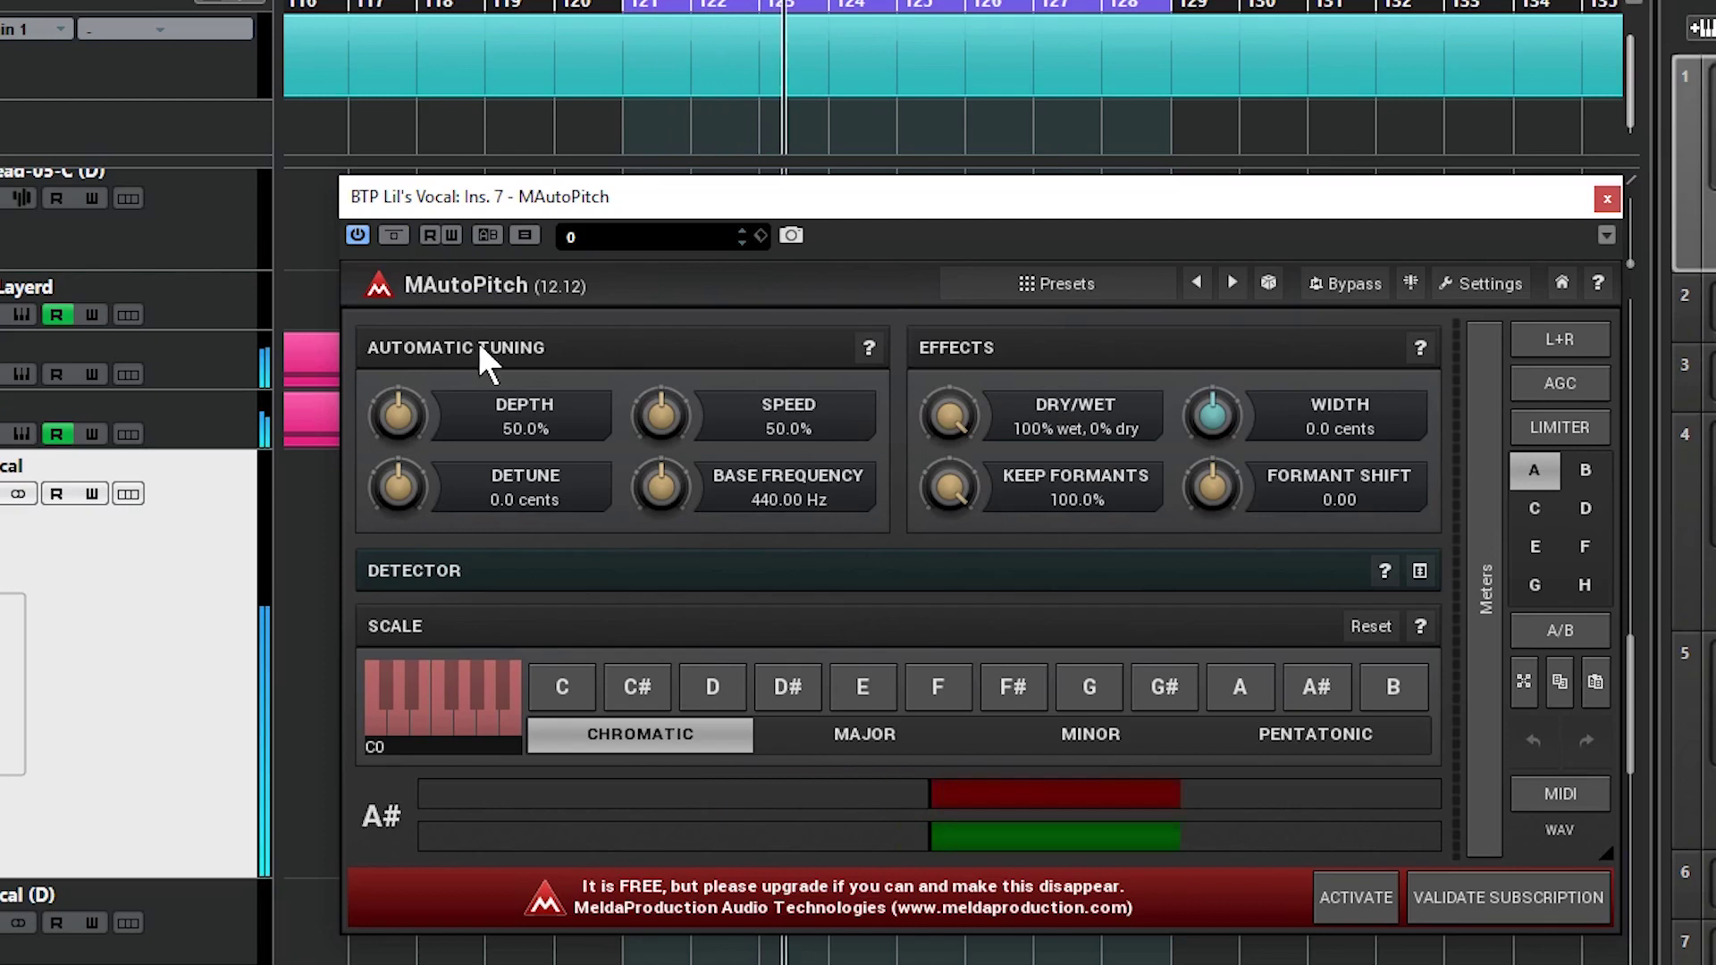
{"action": "left_click", "coordinate": [394, 232]}
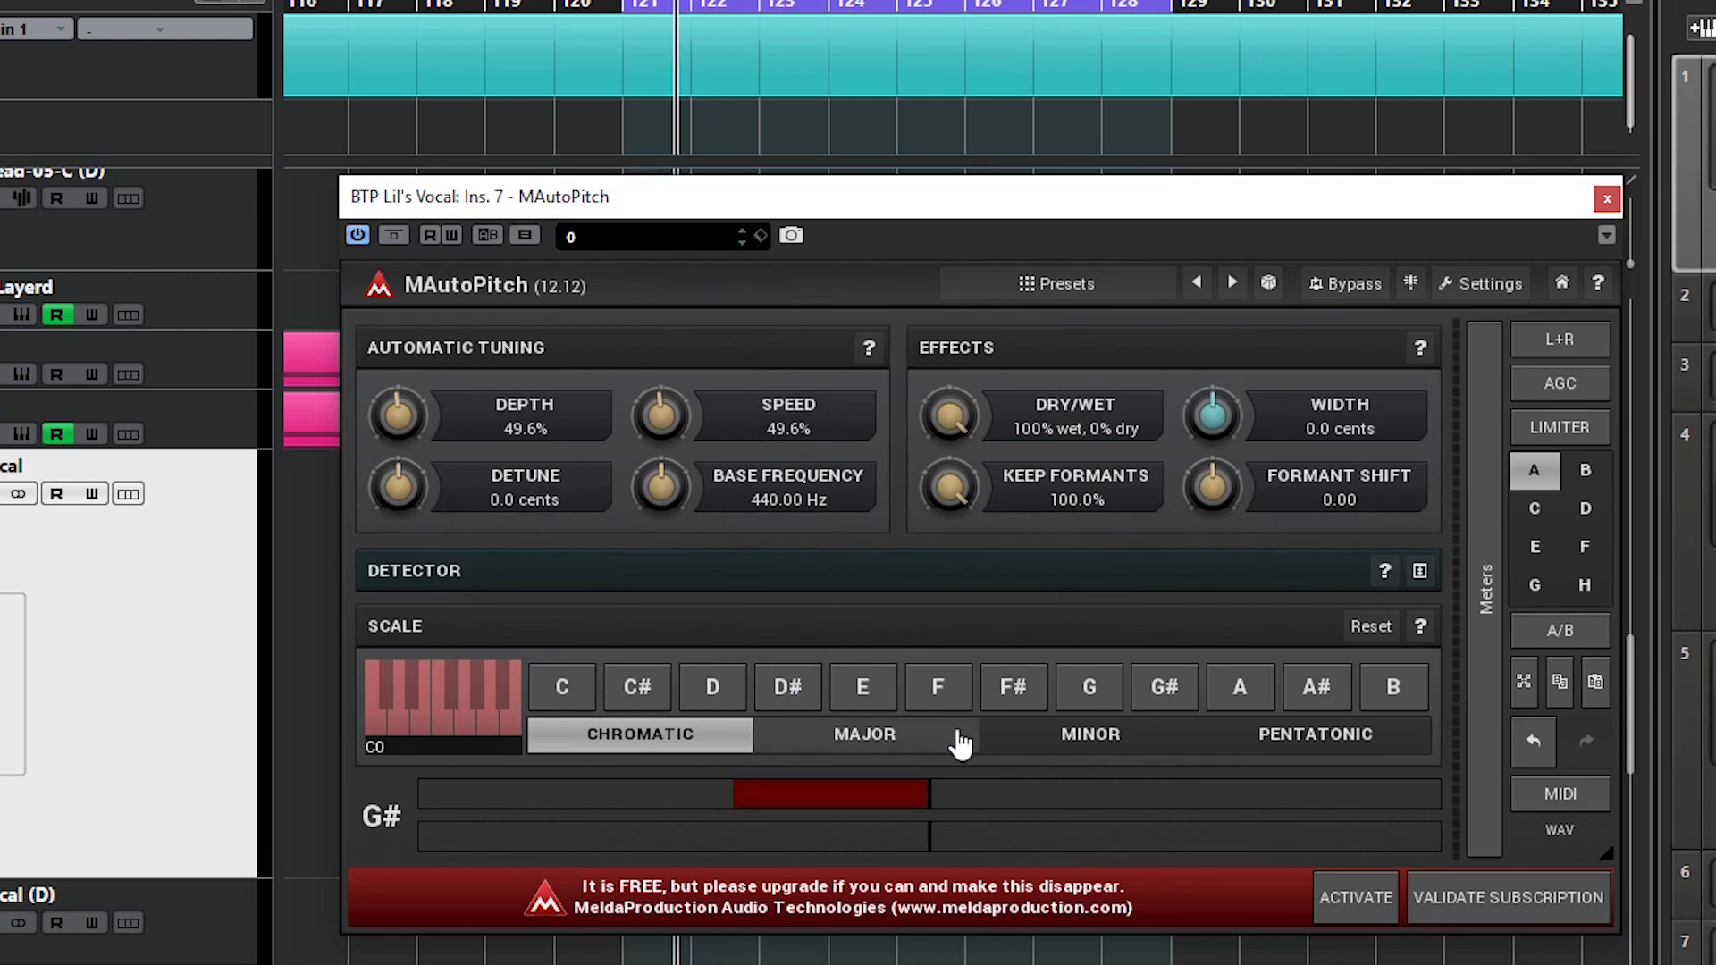
- Choose MINOR with root D# in MAutoPitch's Scale section, then start playback
{"action": "left_click", "coordinate": [1106, 745]}
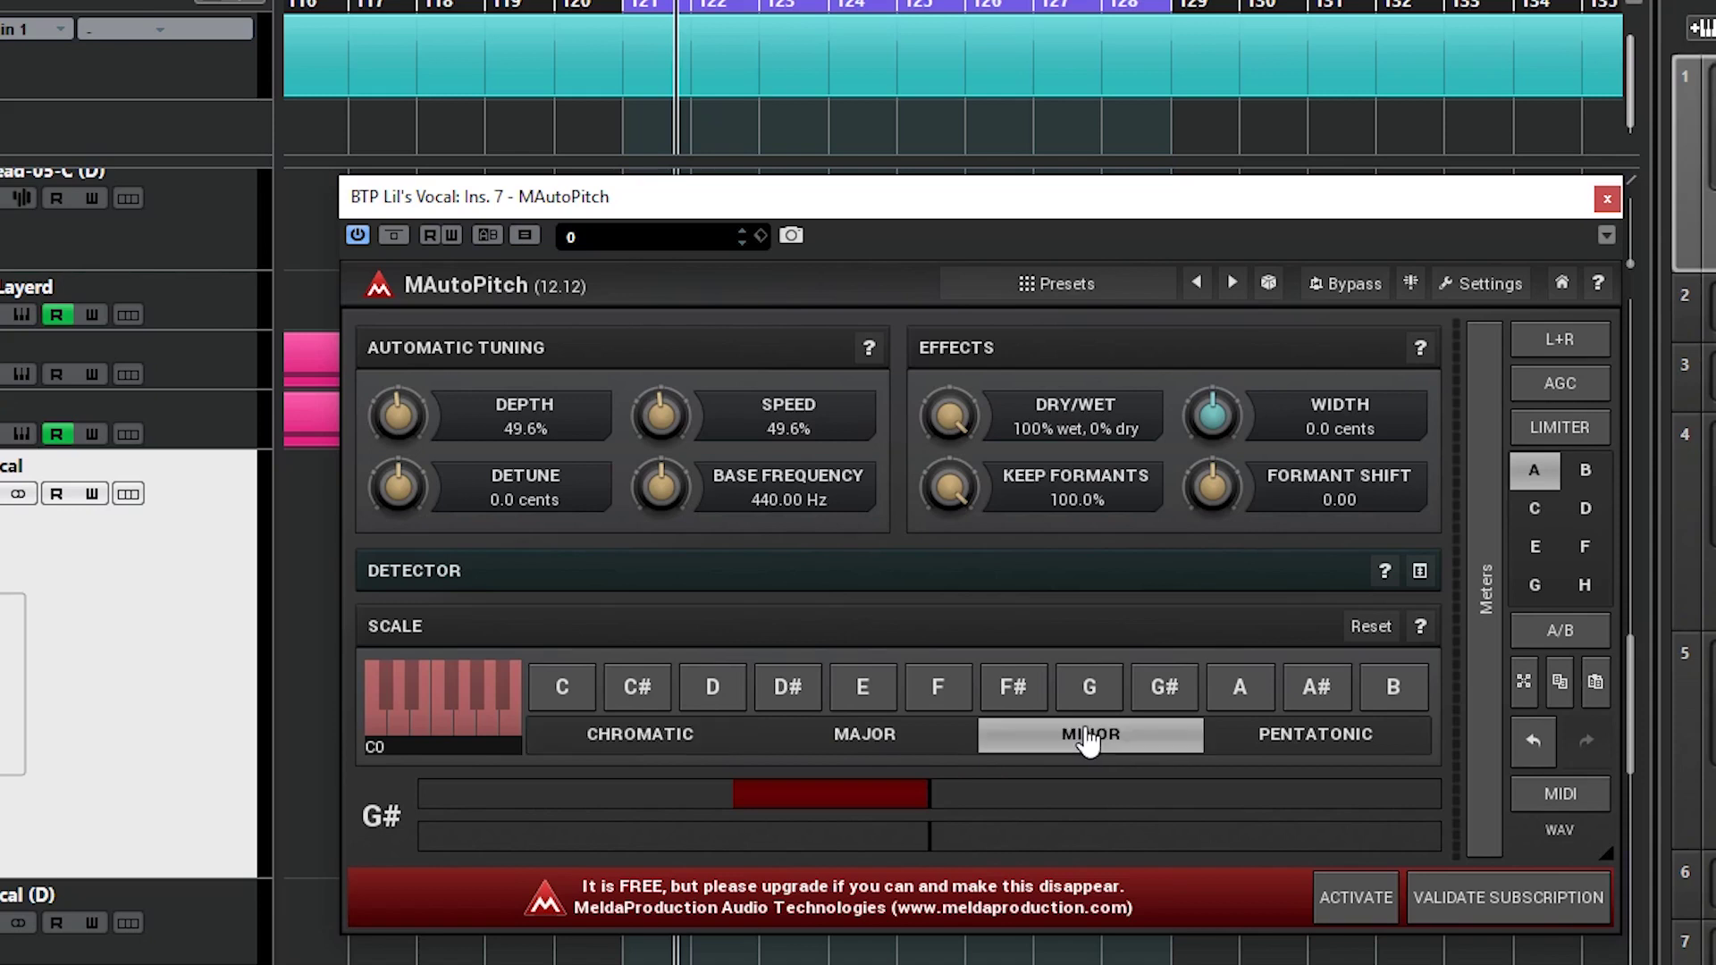
{"action": "left_click", "coordinate": [791, 695]}
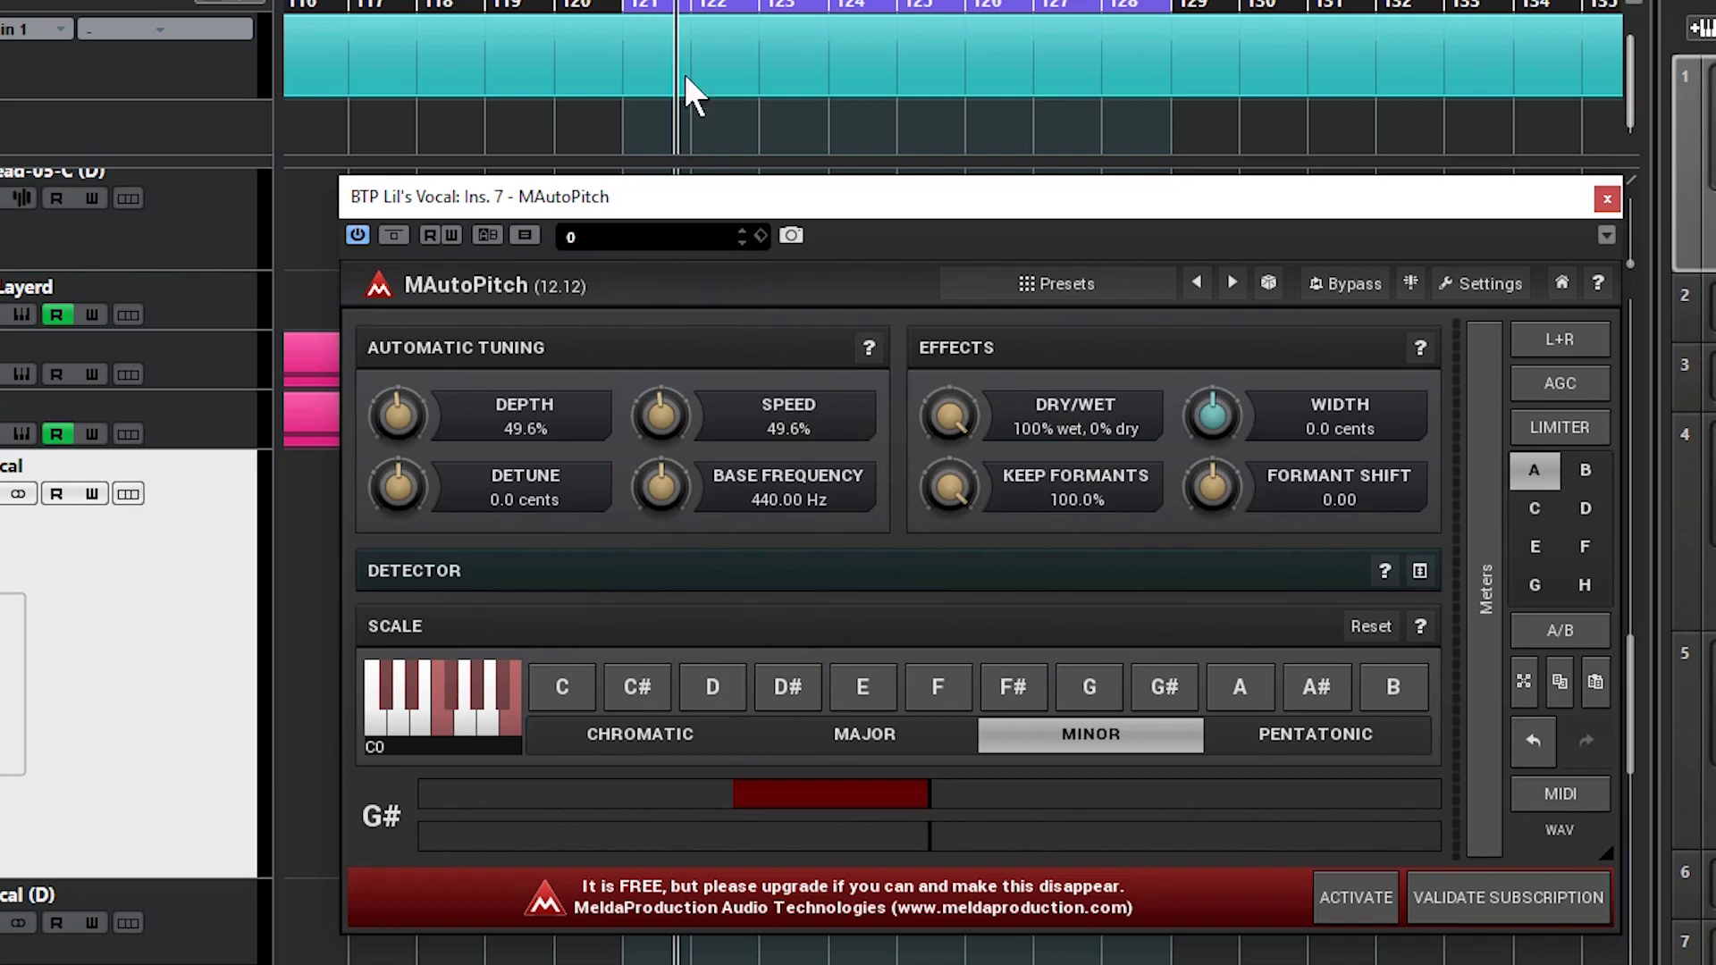
{"action": "key", "text": "space"}
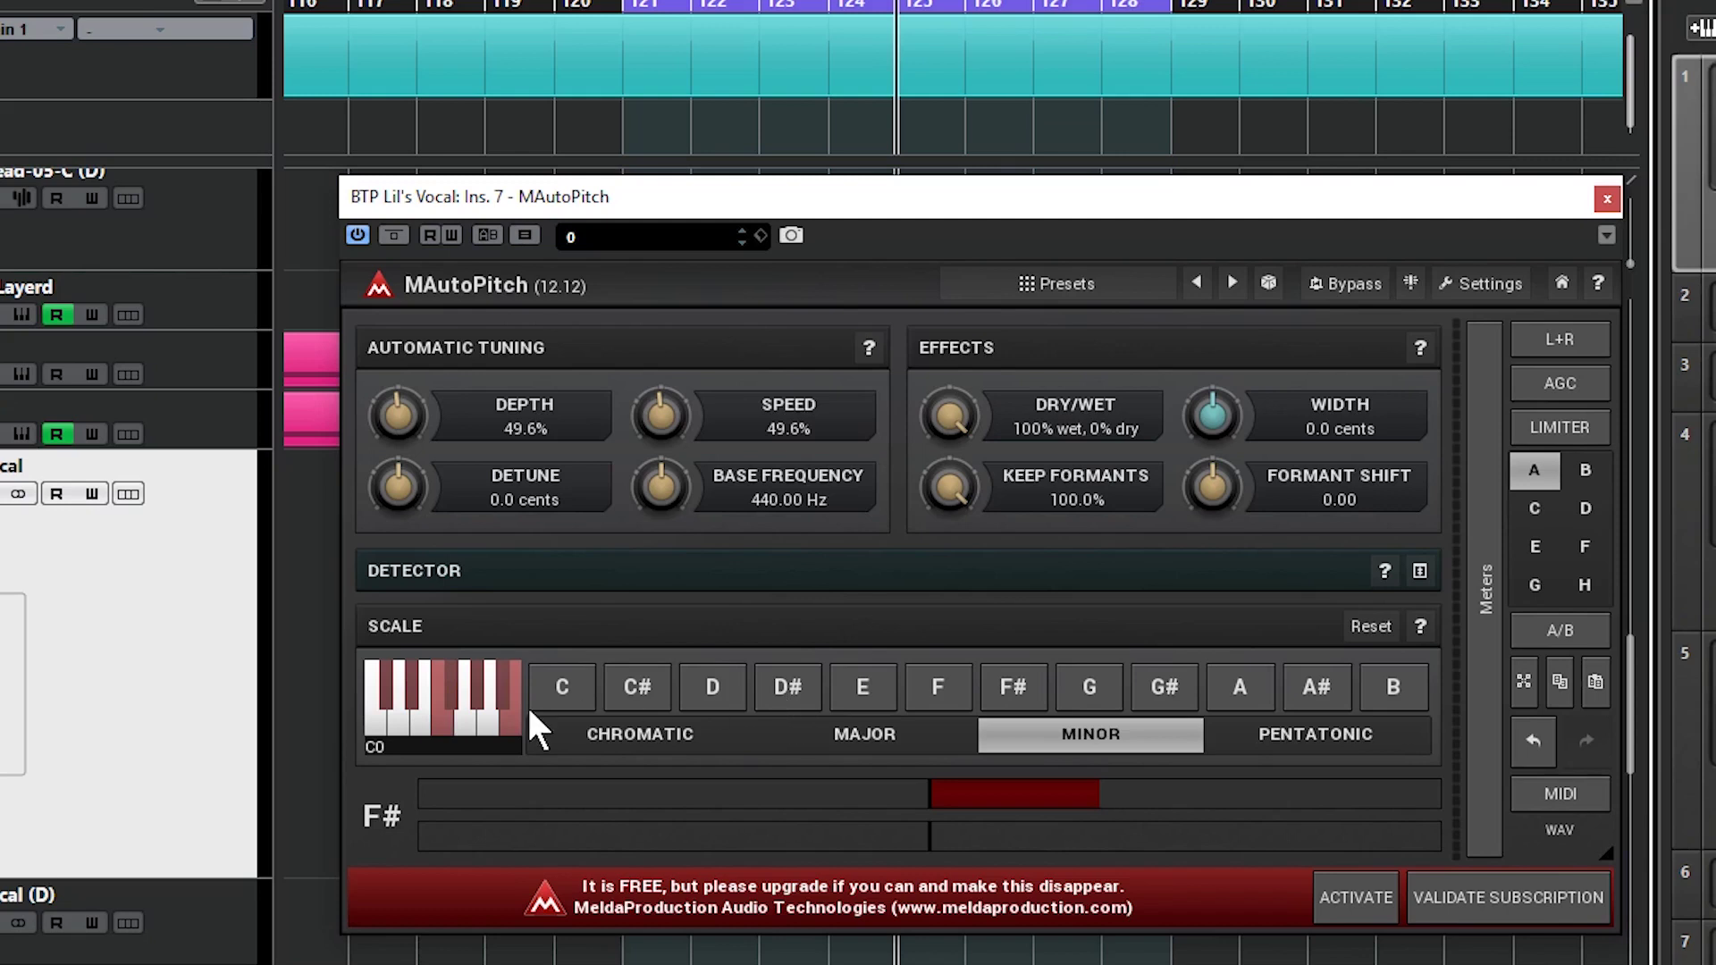
- Enable all remaining notes on MAutoPitch's scale keyboard and replay from bar 121
{"action": "left_click", "coordinate": [484, 716]}
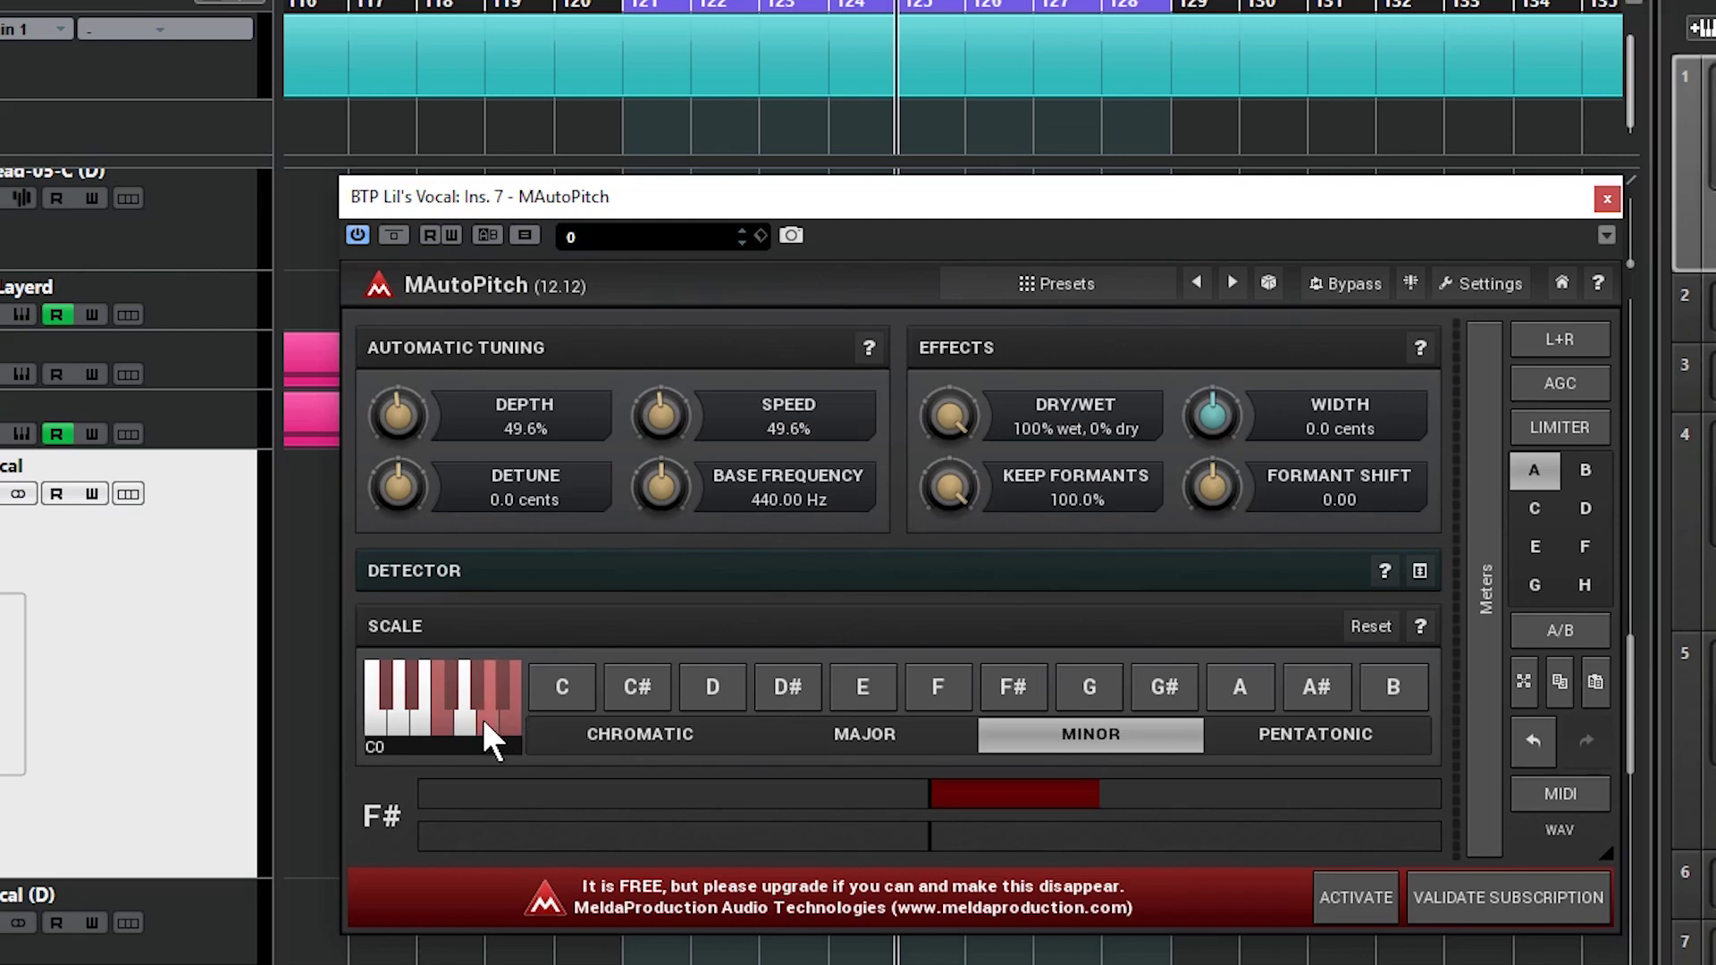
{"action": "left_click", "coordinate": [398, 719]}
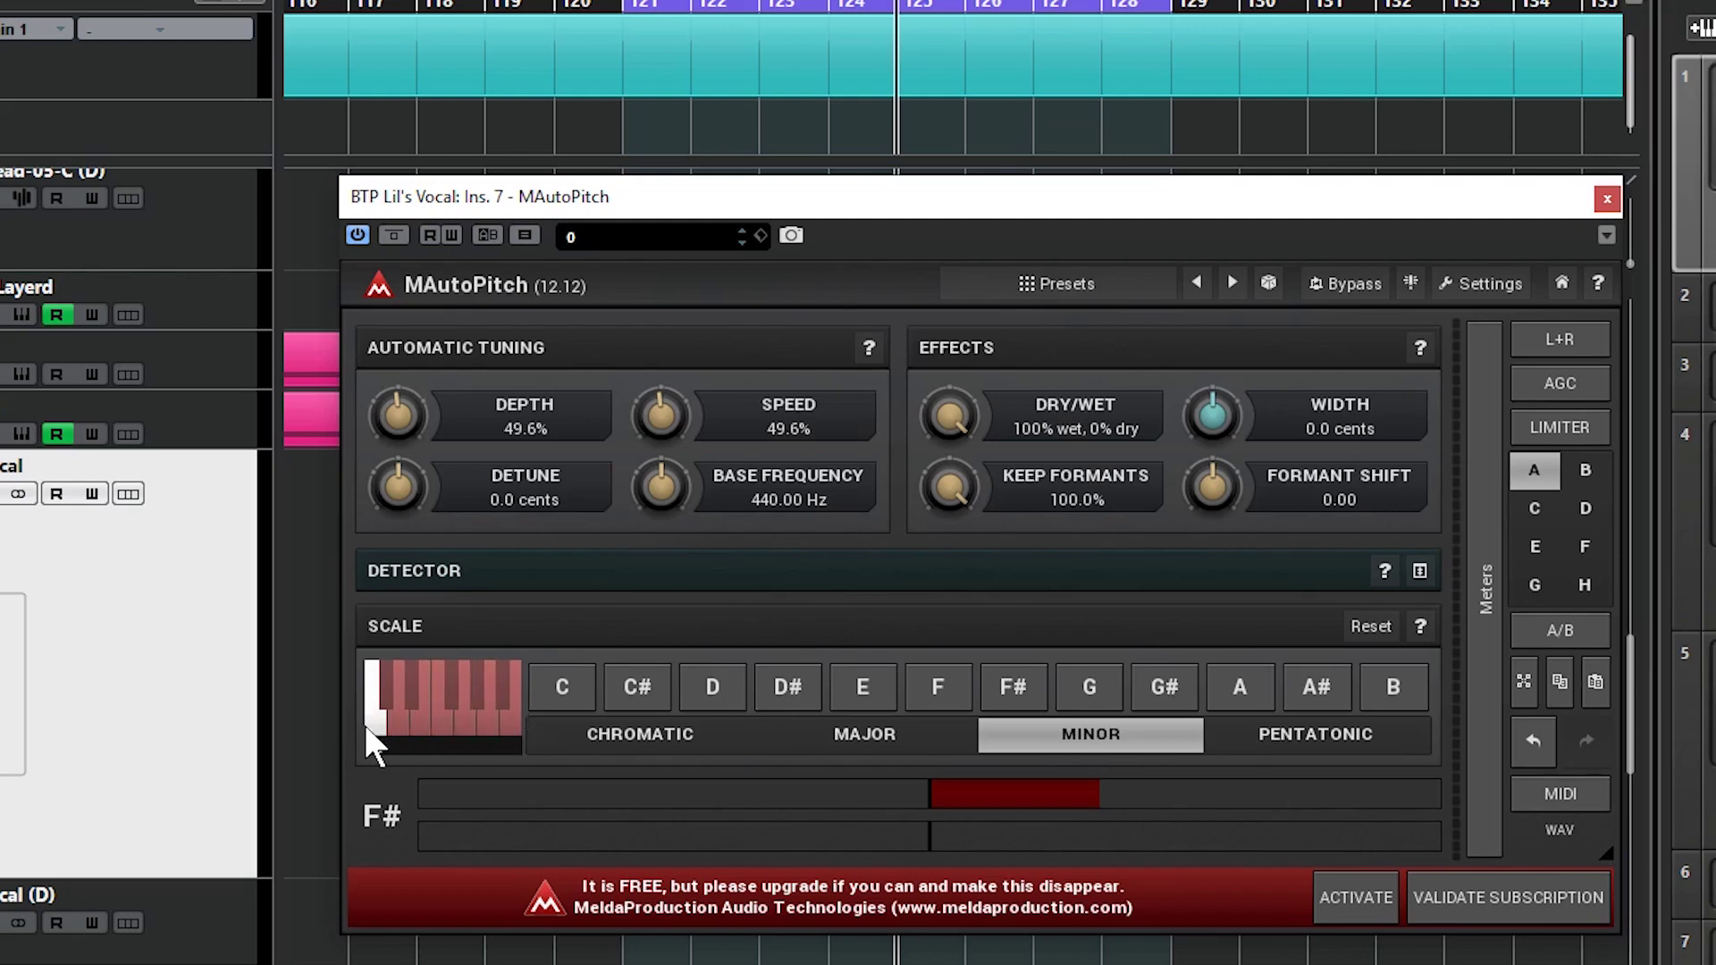
{"action": "left_click", "coordinate": [370, 717]}
{"action": "key", "text": "space"}
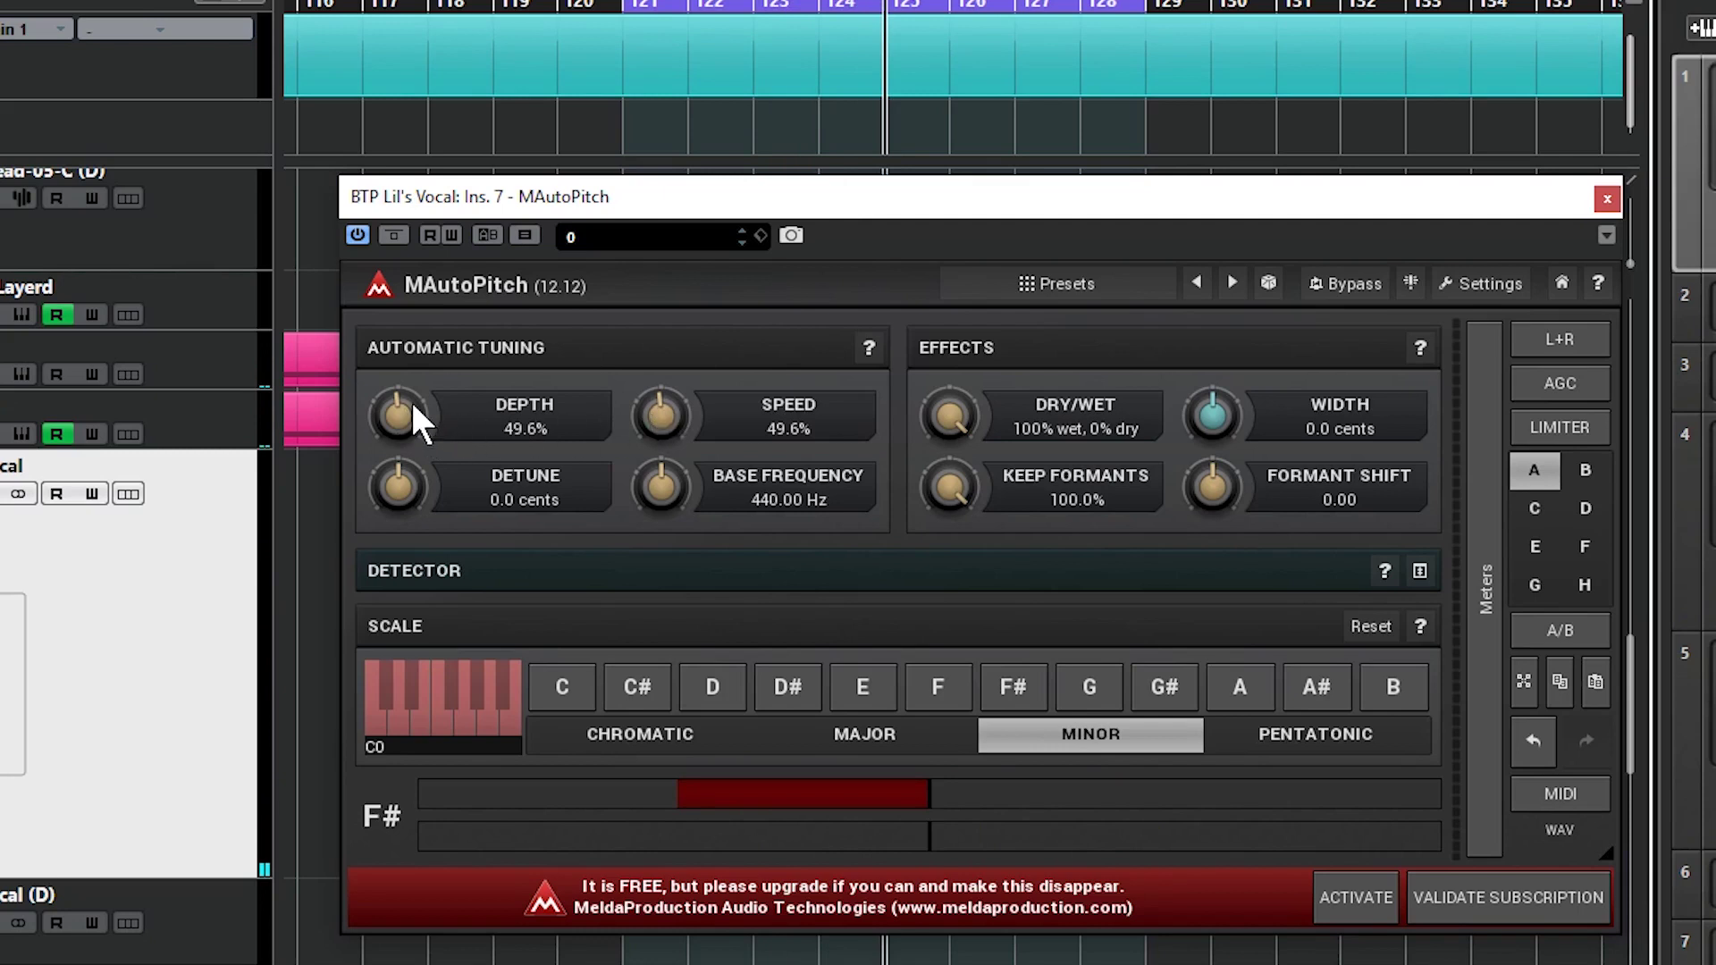
- Drop MAutoPitch's Depth to 0%, then raise it to 27.6% while replaying from bar 121
{"action": "left_click_drag", "start_coordinate": [410, 398], "coordinate": [410, 447]}
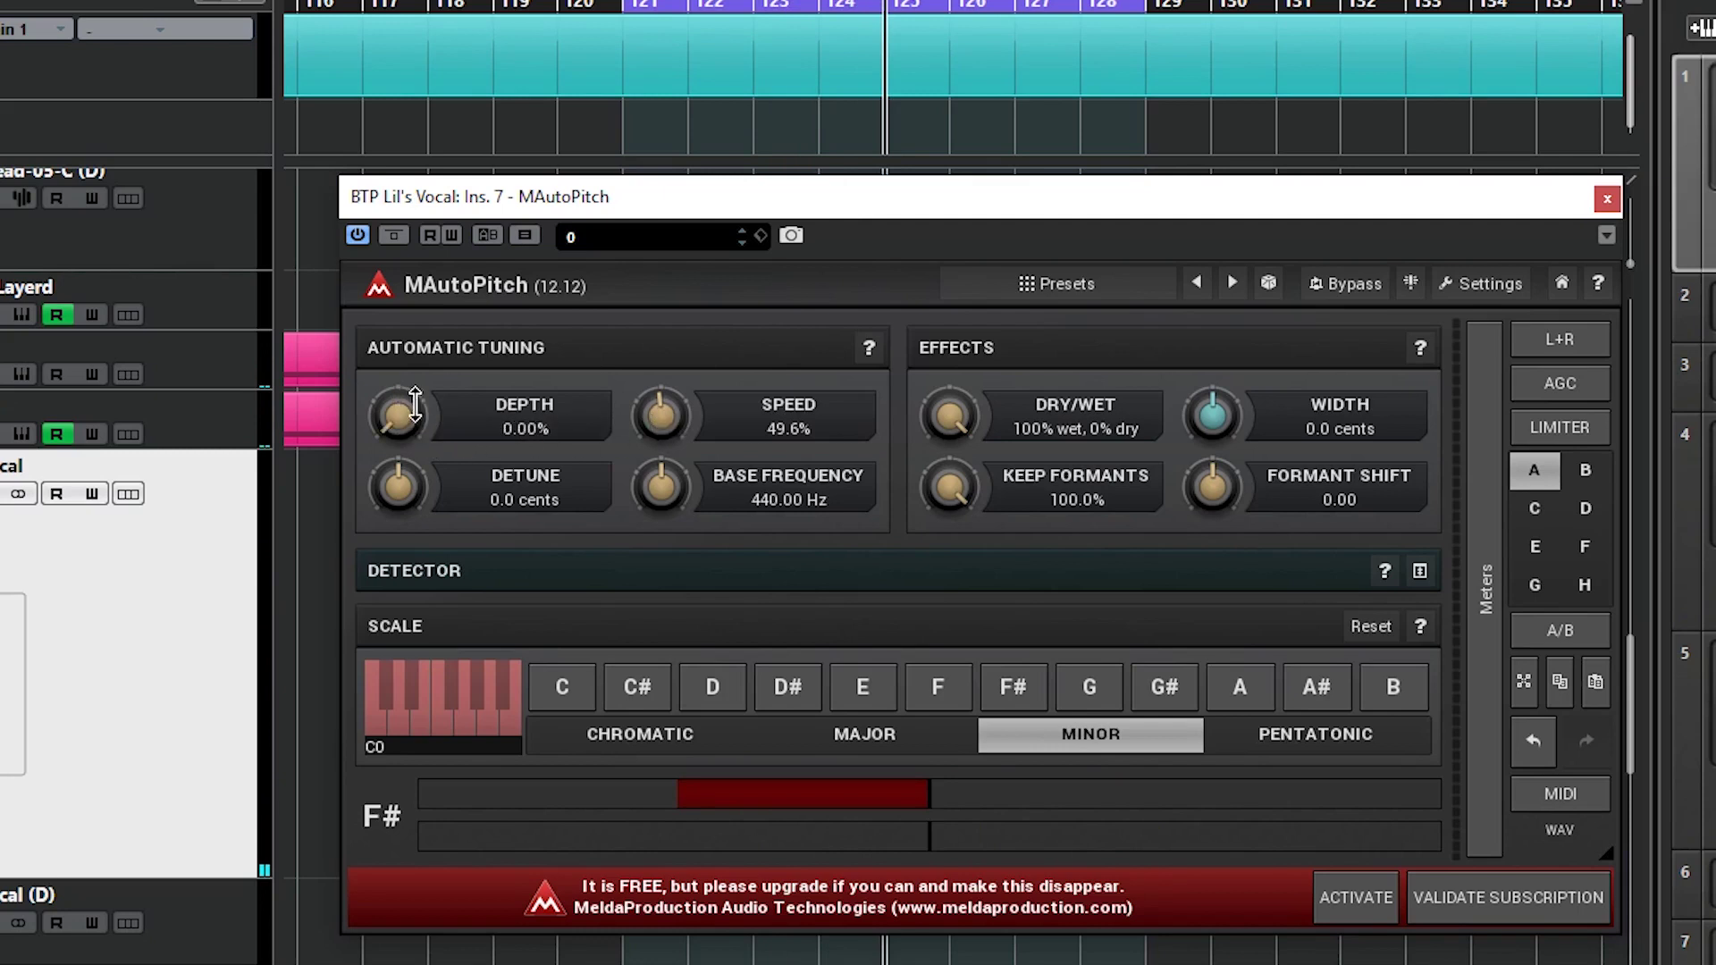
{"action": "left_click", "coordinate": [626, 9]}
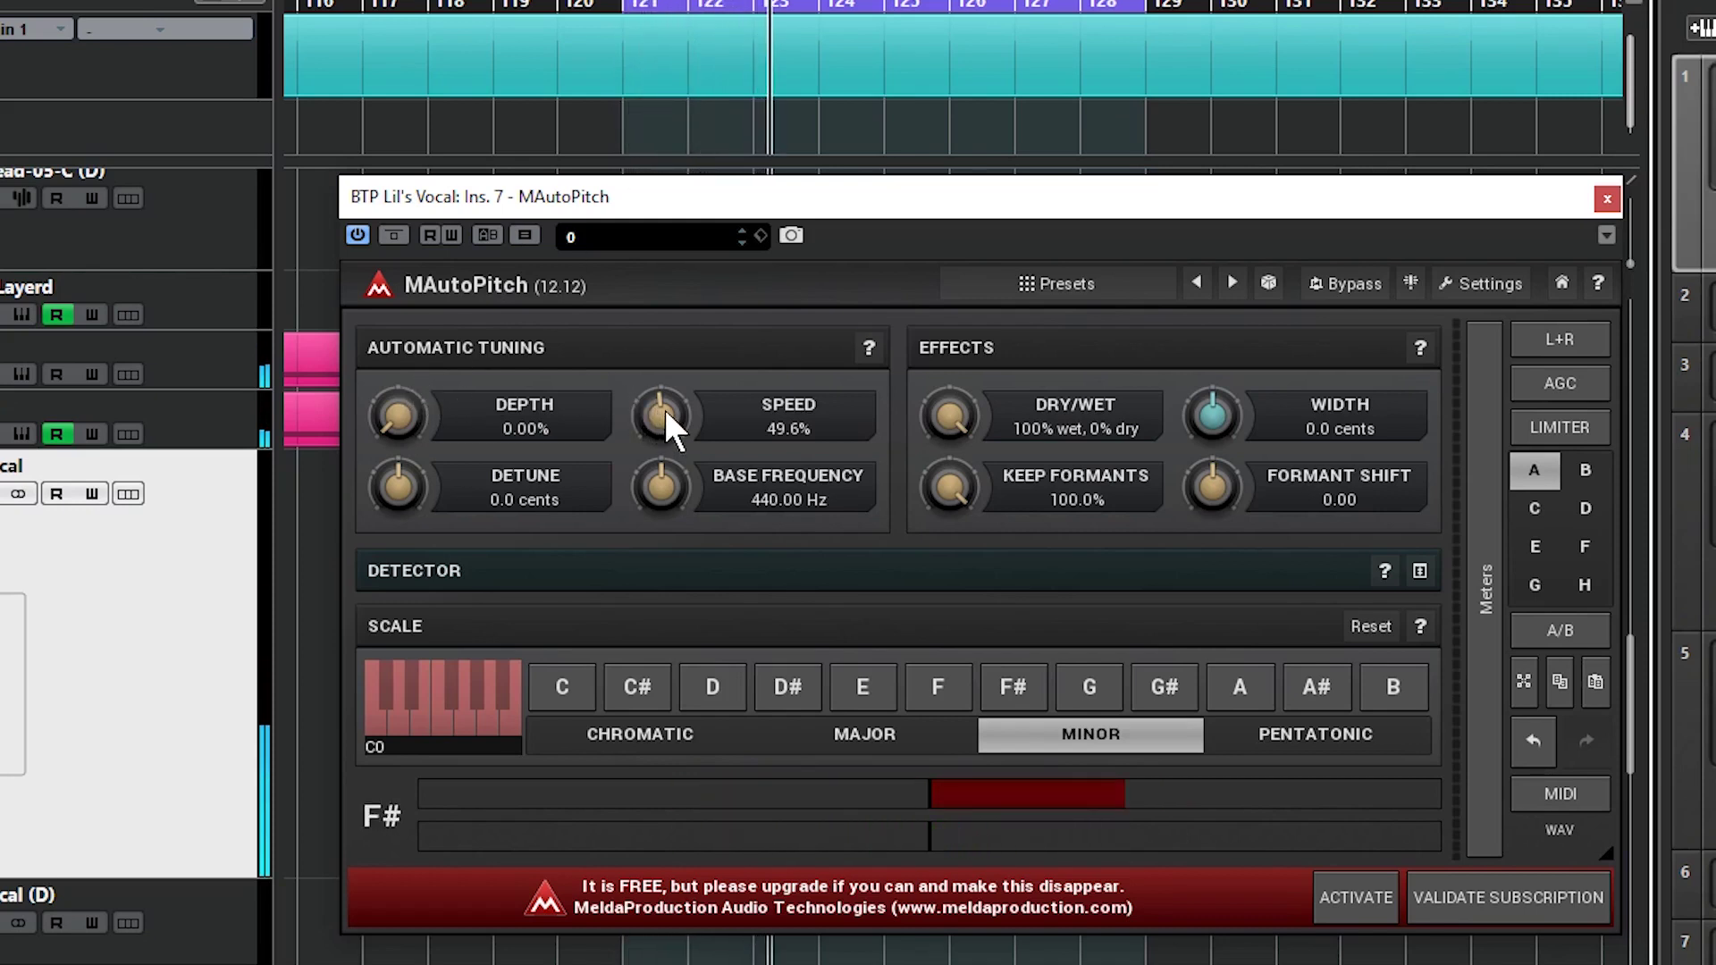
{"action": "left_click_drag", "start_coordinate": [398, 416], "coordinate": [397, 372]}
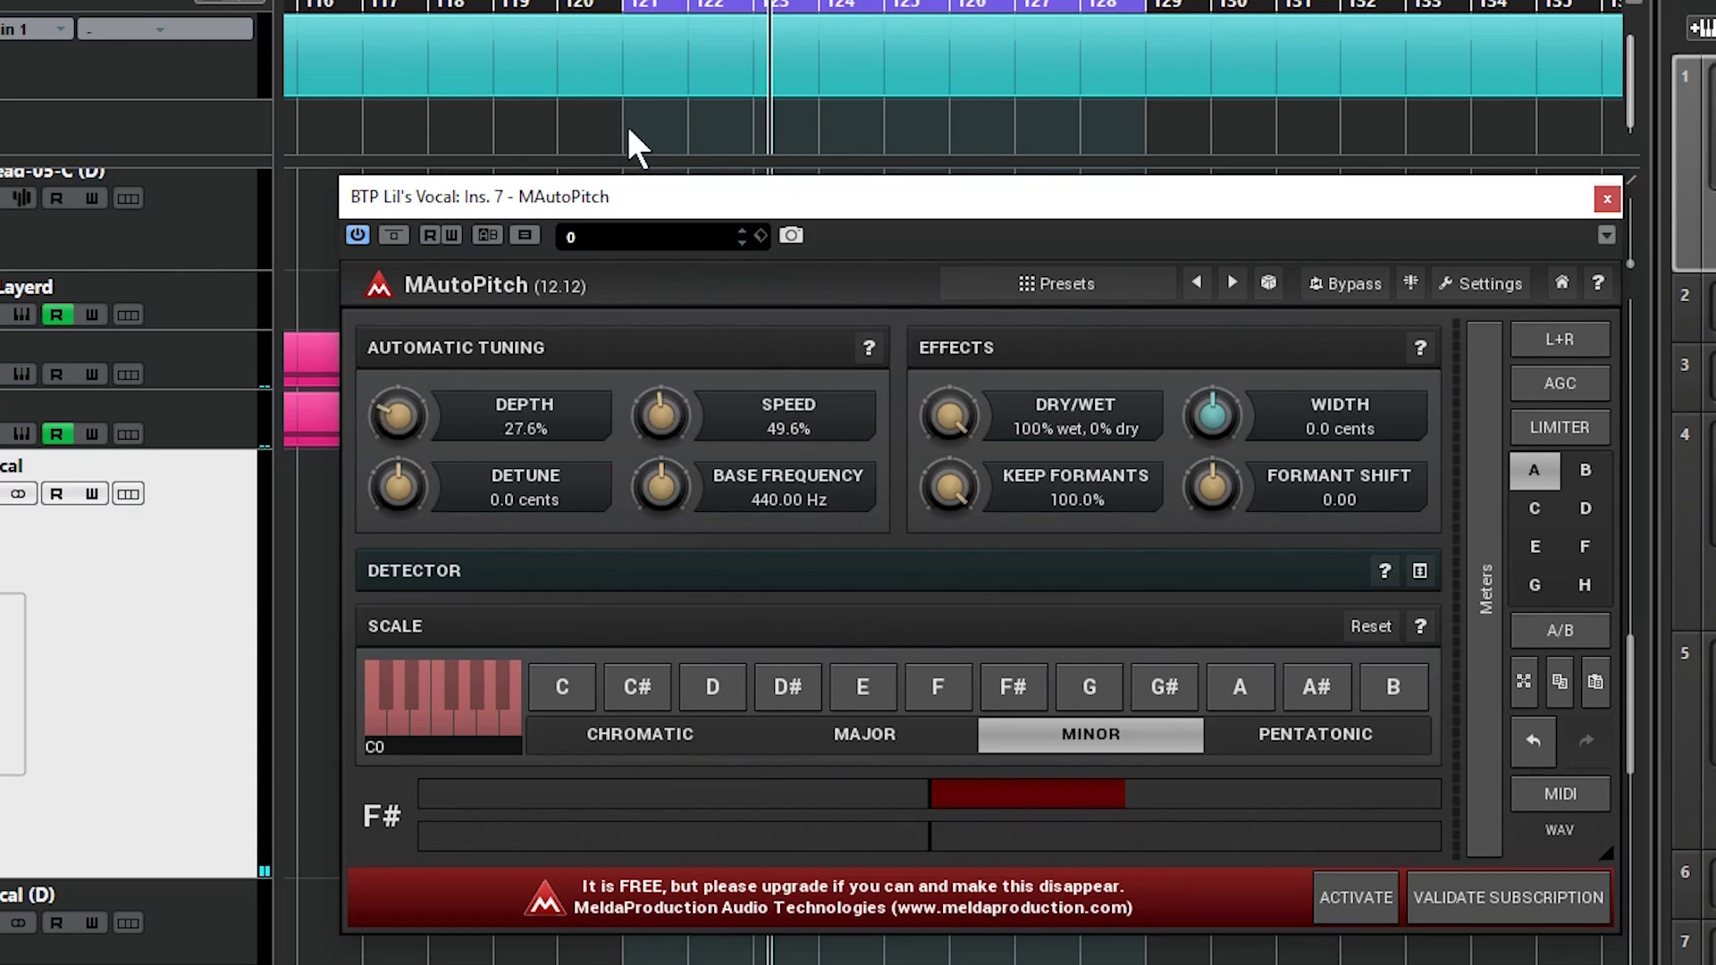
{"action": "left_click", "coordinate": [675, 56]}
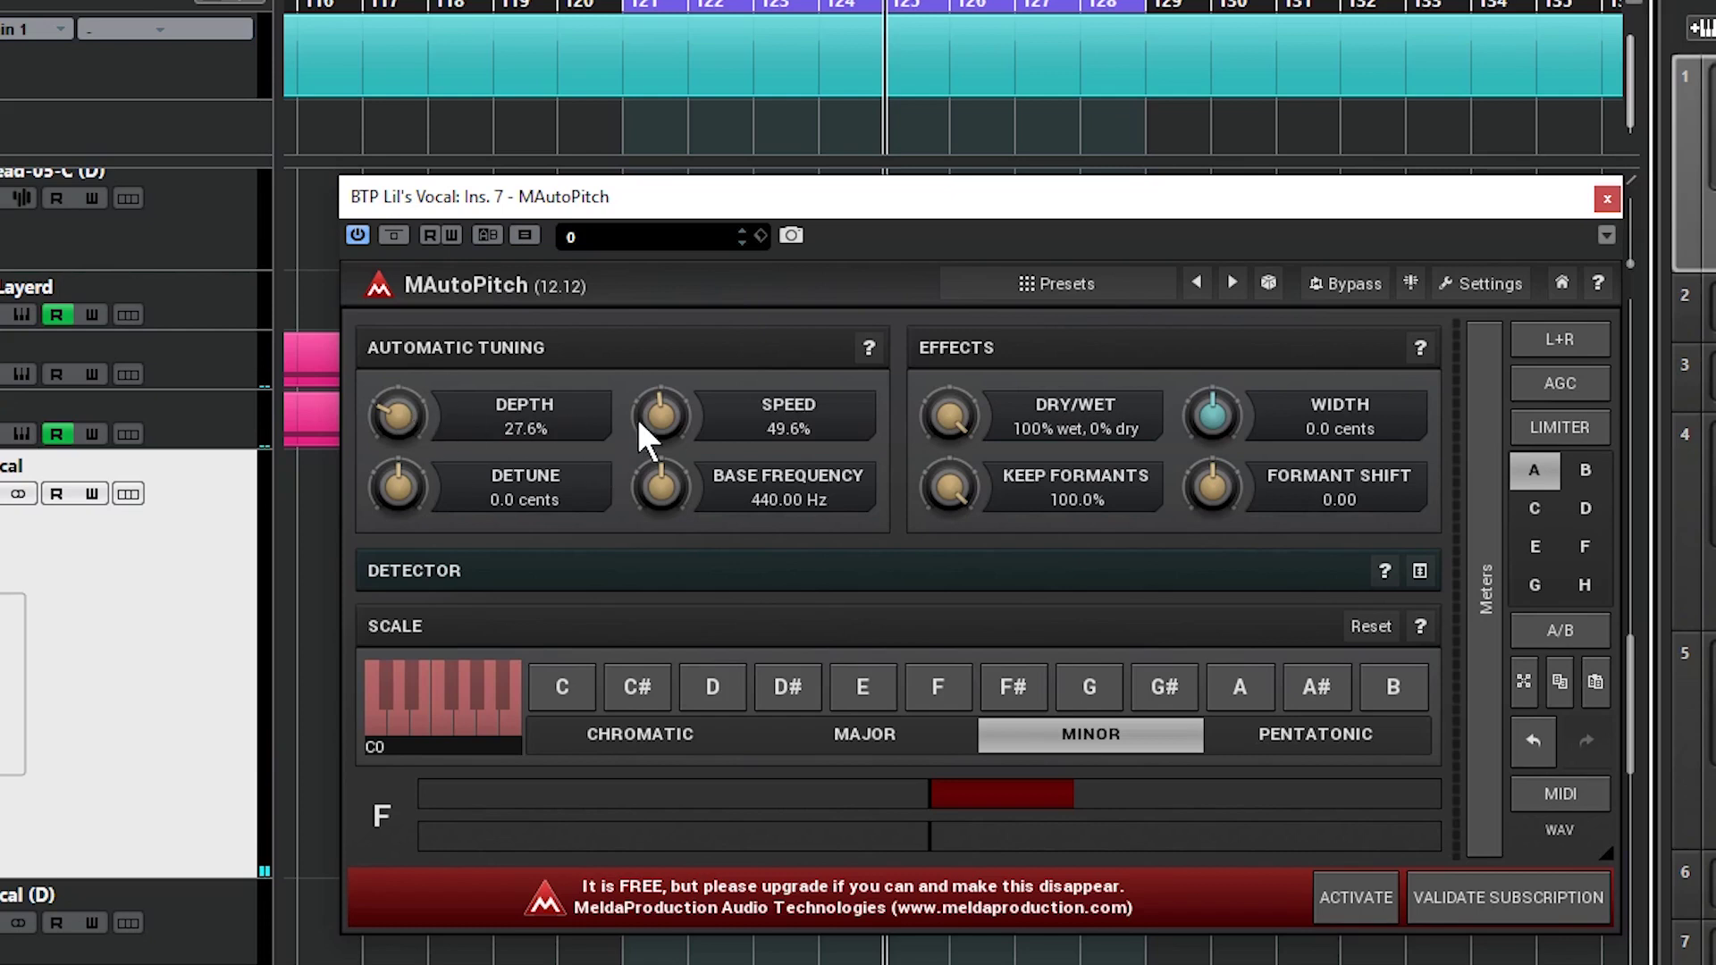
- Lower MAutoPitch's Speed knob to 32.4% and replay the vocal from the loop start
{"action": "left_click_drag", "start_coordinate": [669, 410], "coordinate": [669, 440]}
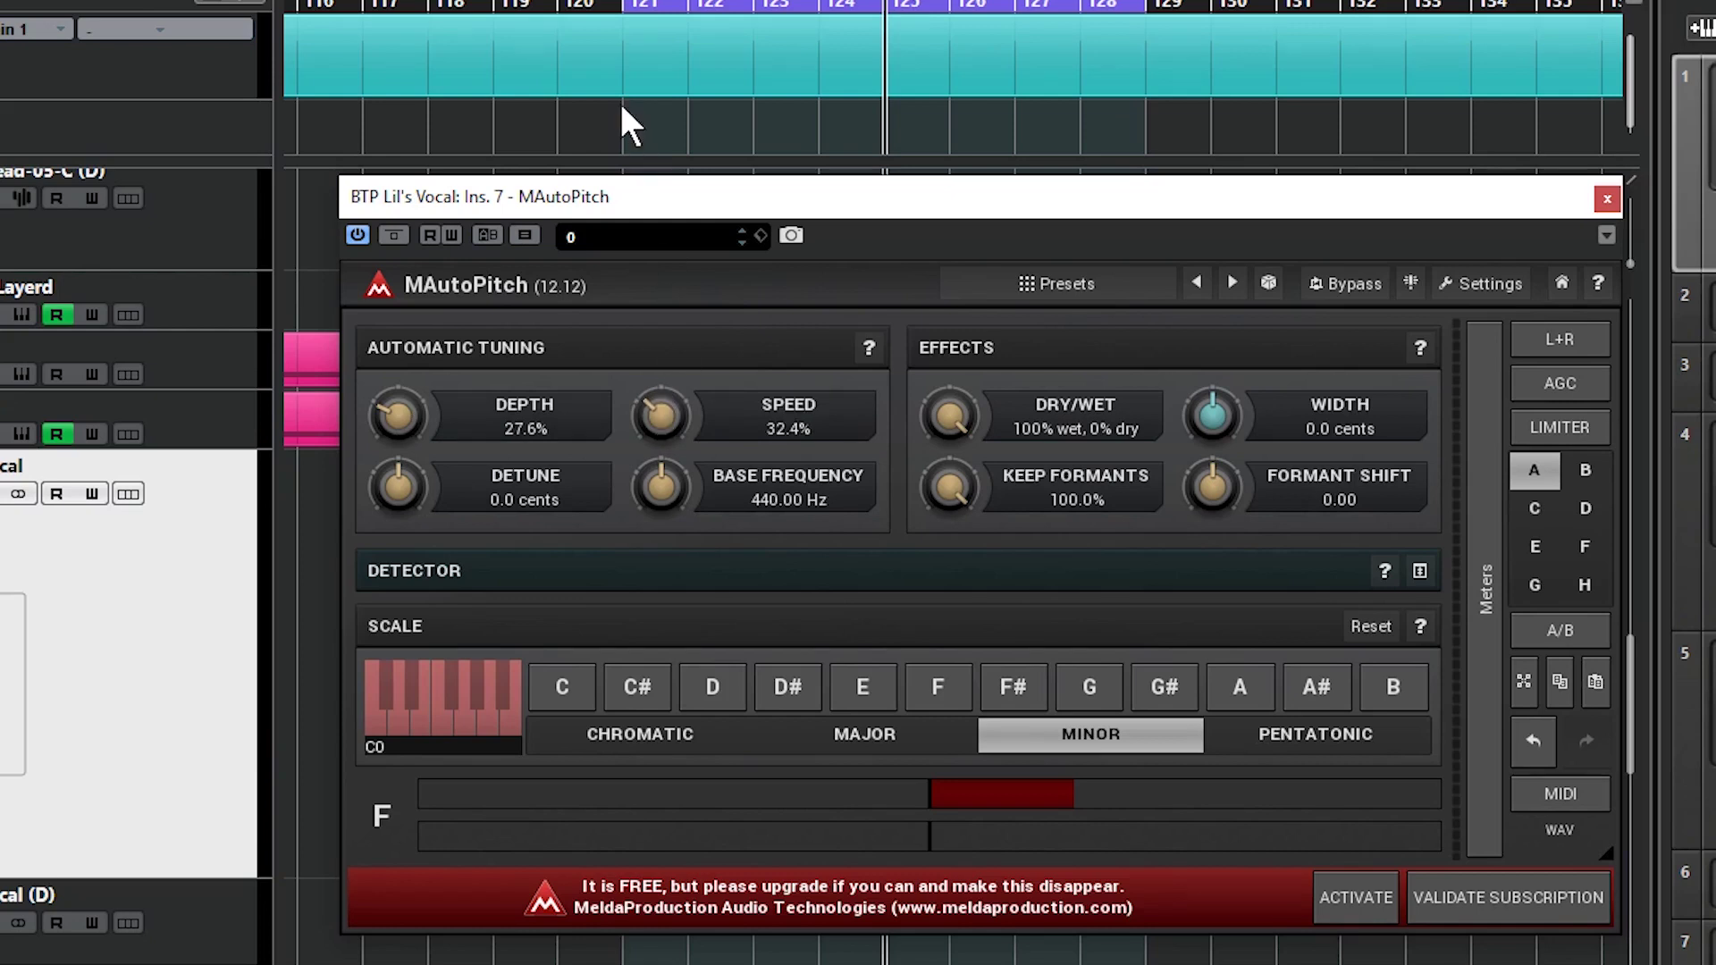
{"action": "left_click", "coordinate": [623, 7]}
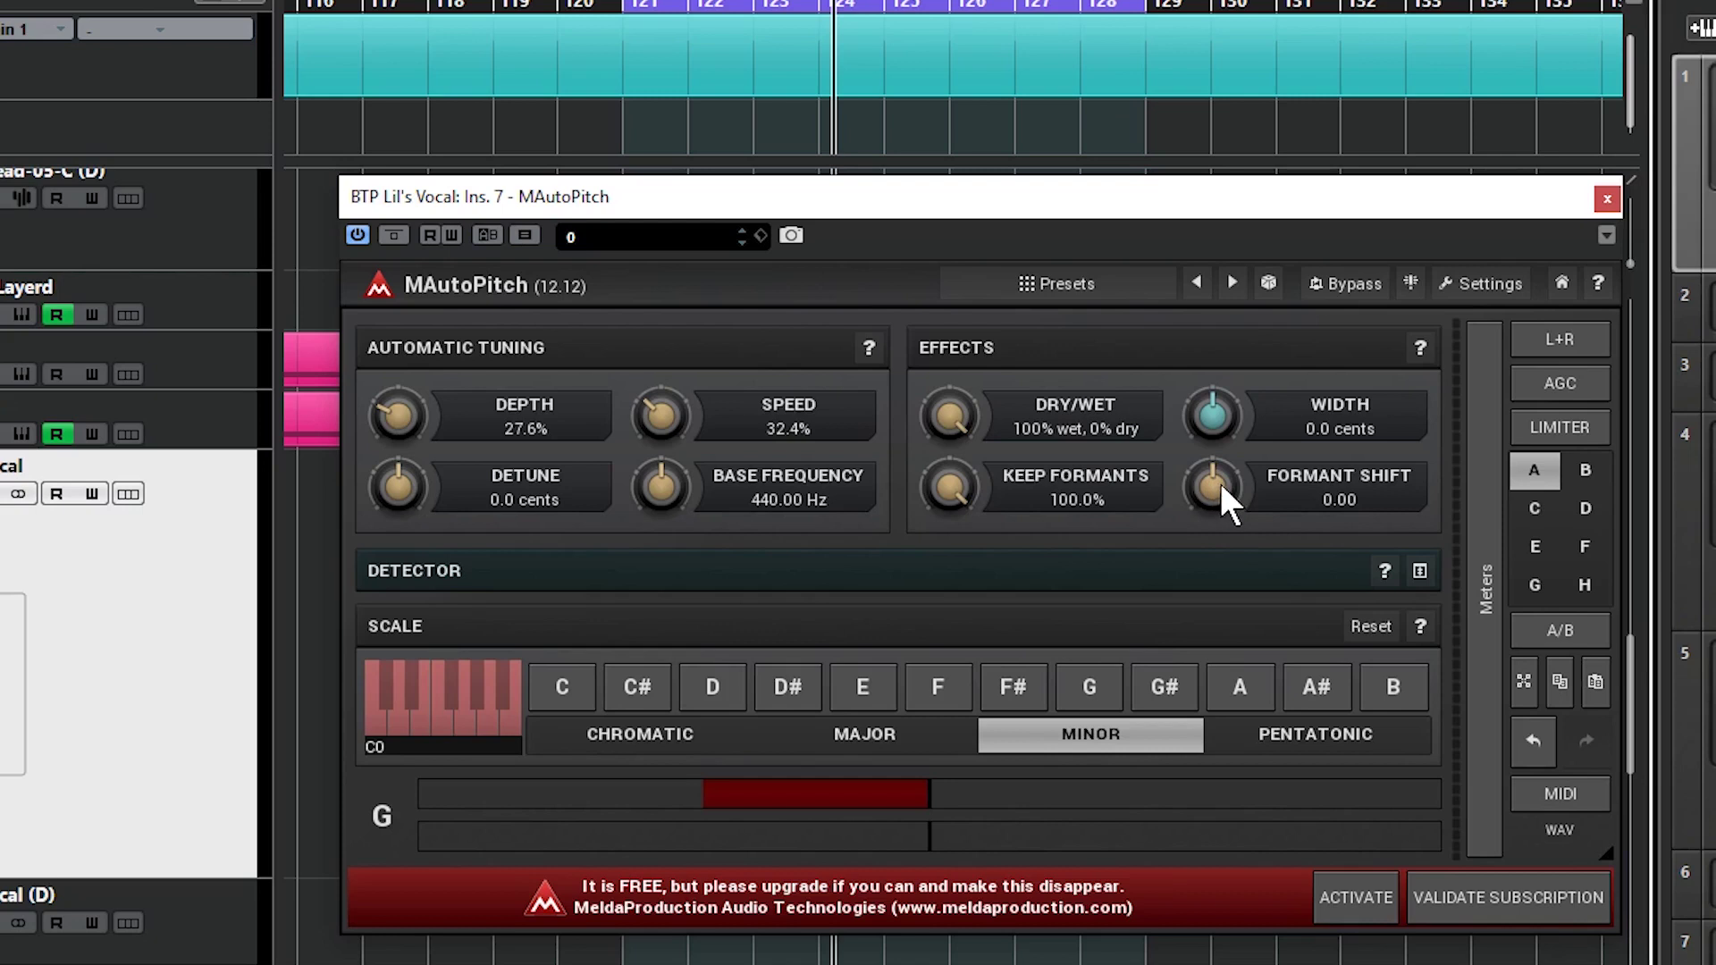
- From bar 121, record MAutoPitch Formant Shift automation, ending the knob at -0.19
{"action": "left_click", "coordinate": [621, 7]}
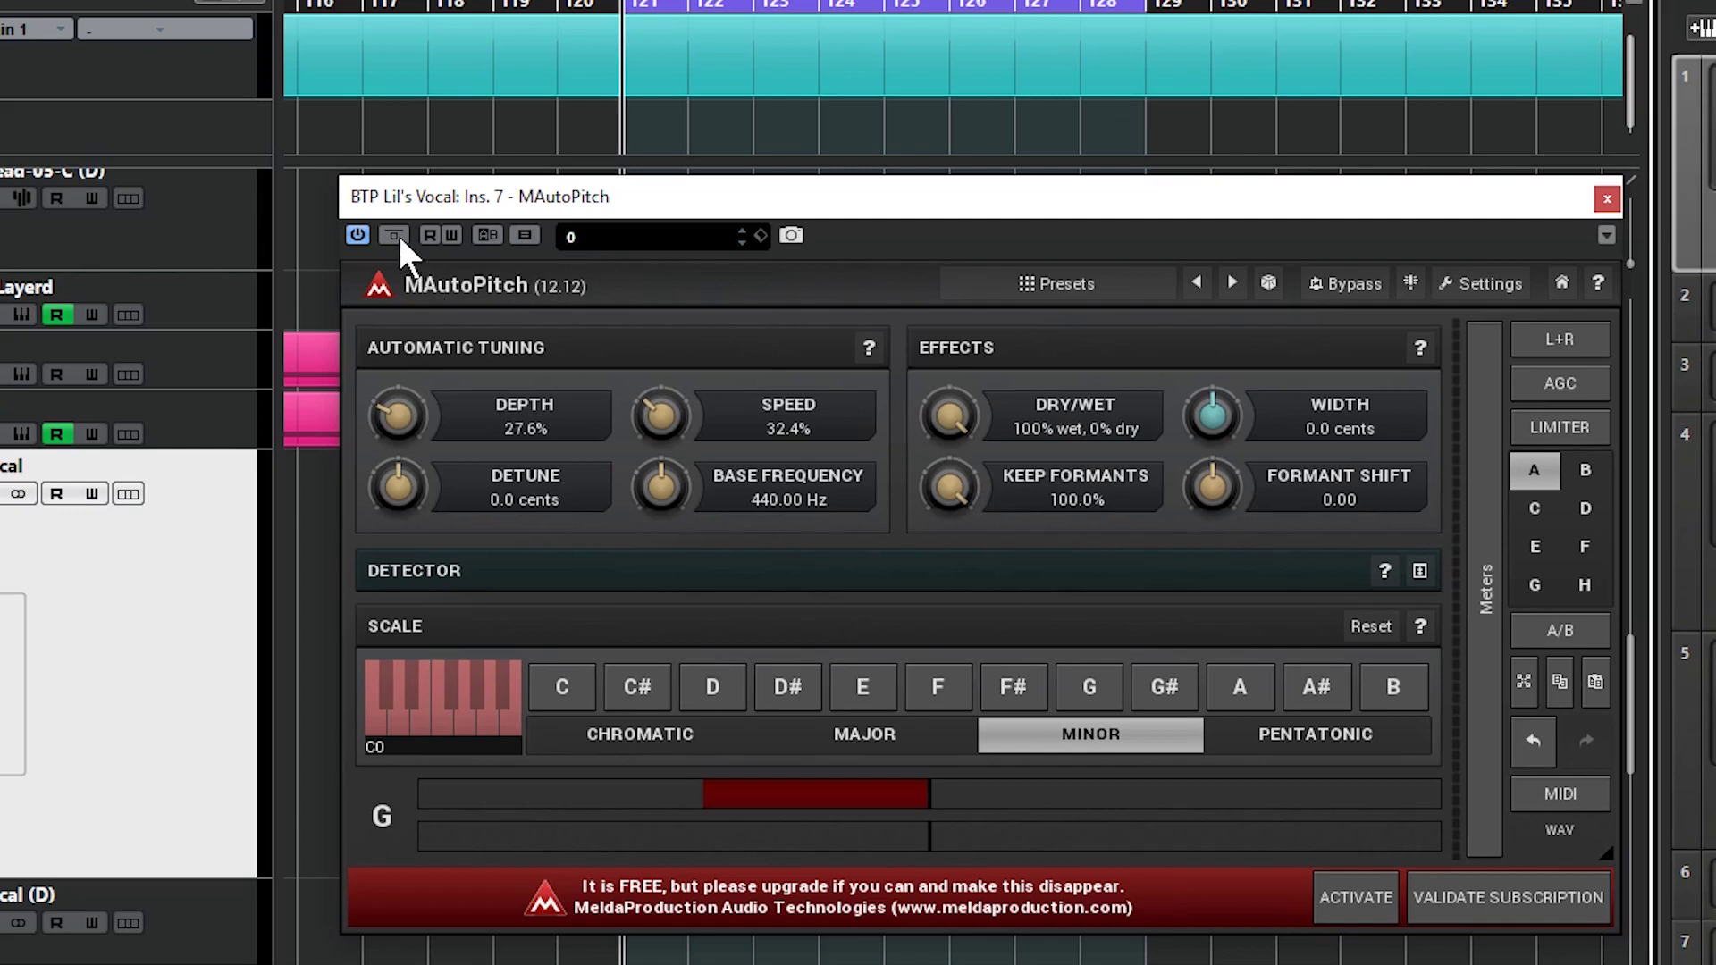
{"action": "left_click", "coordinate": [452, 235]}
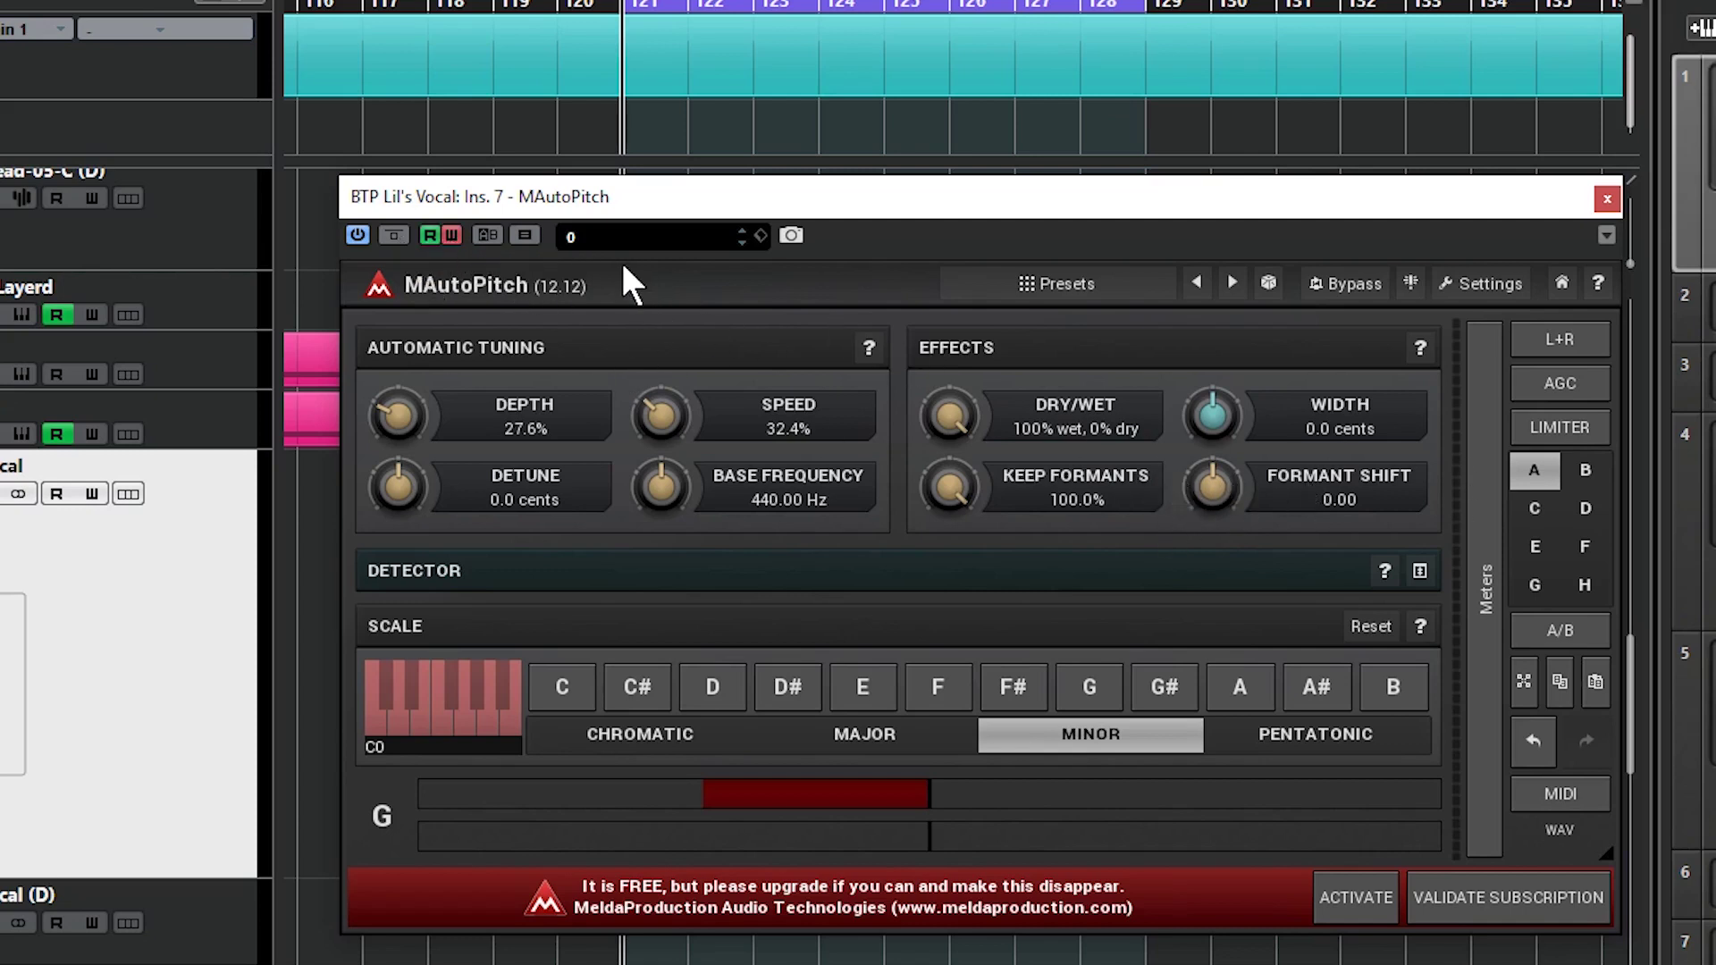
{"action": "left_click", "coordinate": [449, 232]}
{"action": "mouse_move", "coordinate": [1221, 475]}
{"action": "left_mouse_down"}
{"action": "mouse_move", "coordinate": [1221, 429]}
{"action": "mouse_move", "coordinate": [1221, 667]}
{"action": "mouse_move", "coordinate": [1221, 374]}
{"action": "mouse_move", "coordinate": [1220, 625]}
{"action": "mouse_move", "coordinate": [1220, 483]}
{"action": "mouse_move", "coordinate": [1238, 465]}
{"action": "left_mouse_up"}
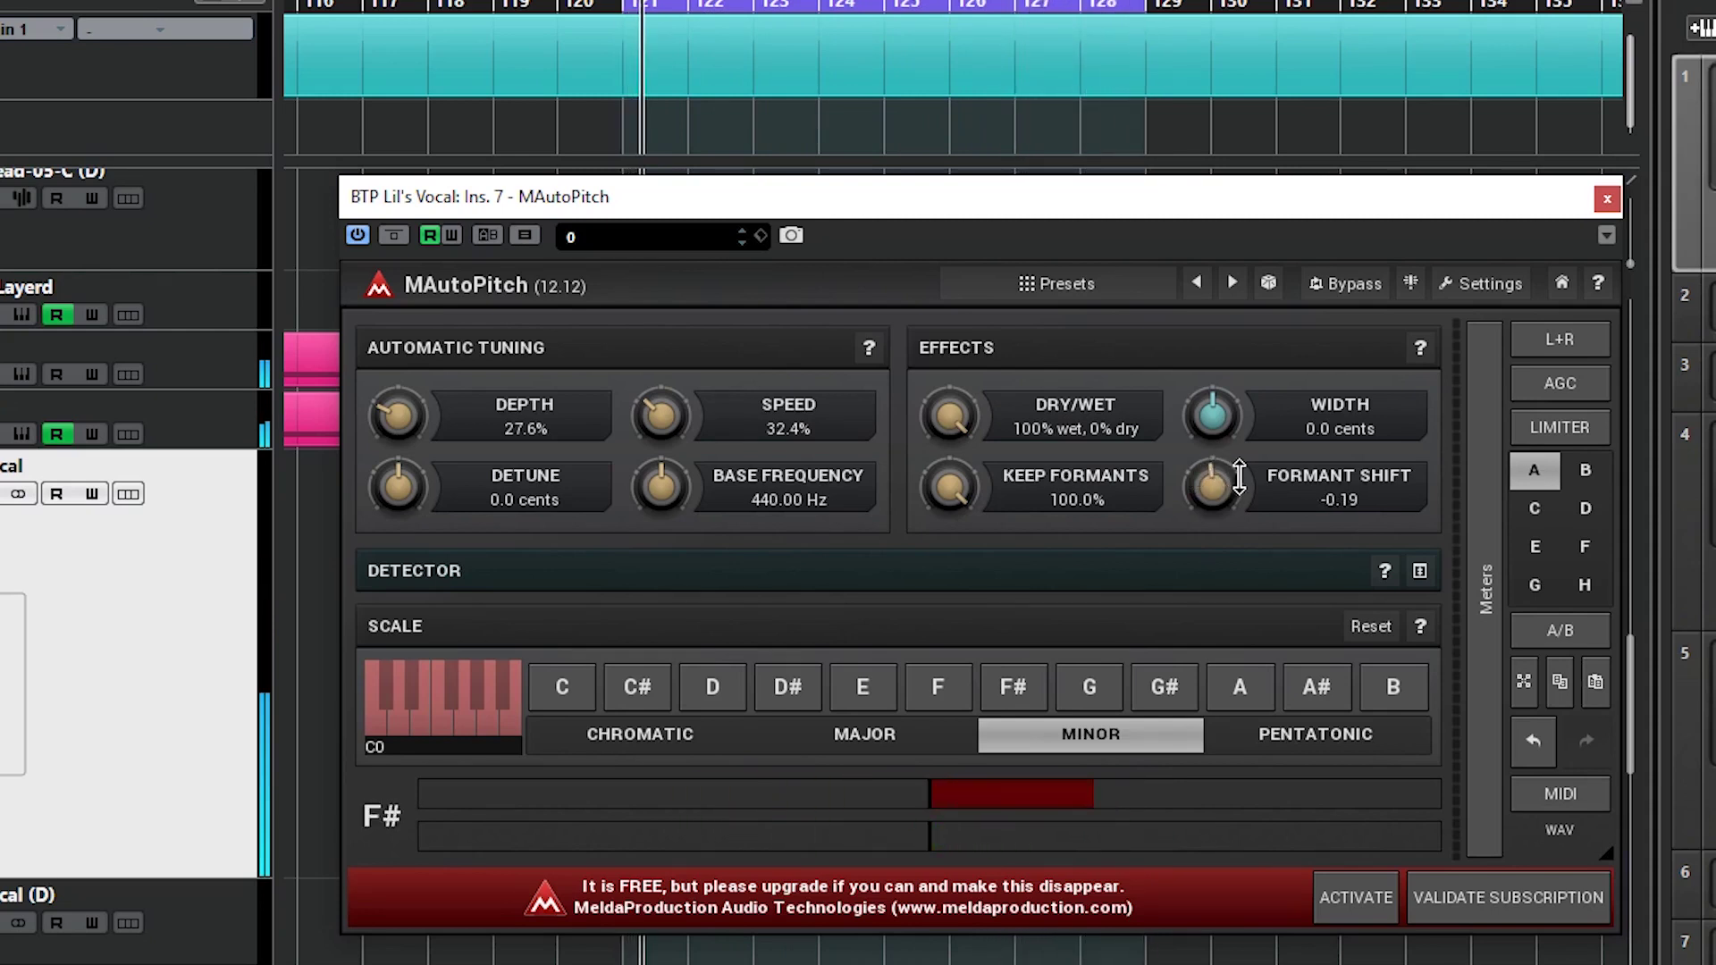